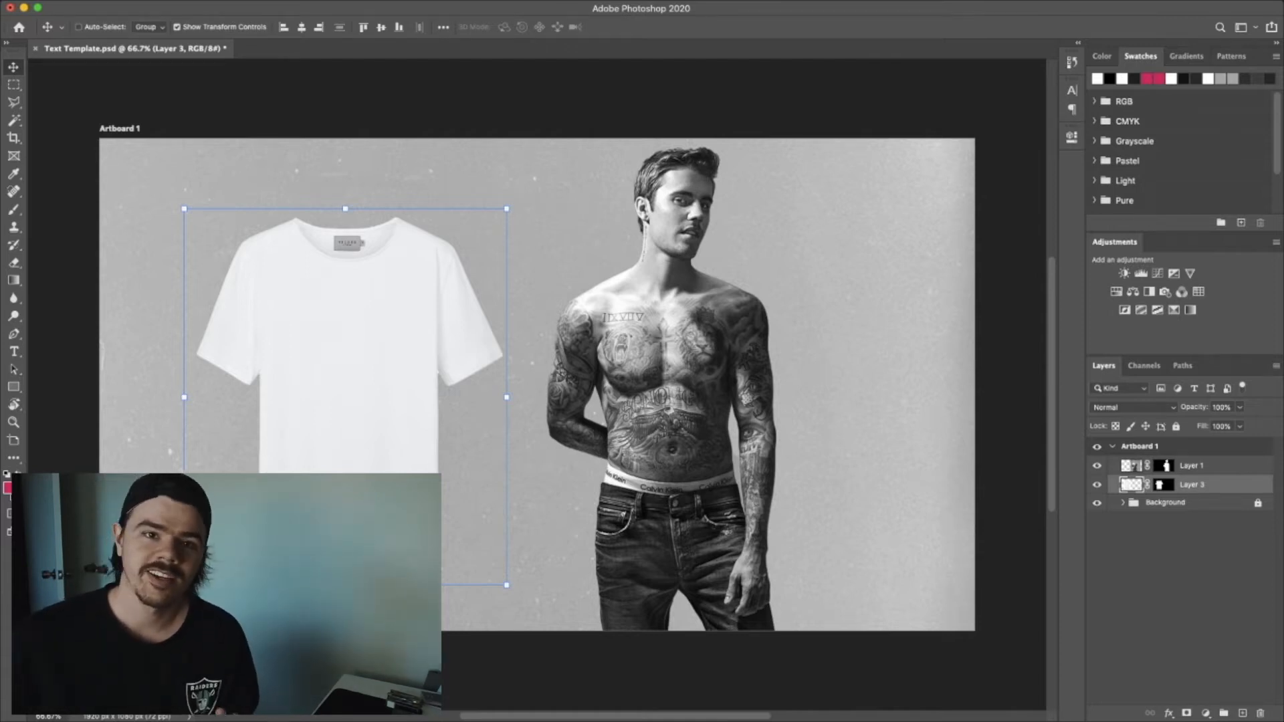
Step: Bring the T-shirt layer above the man's layer, test it over his torso and return the shirt to his side
{"action": "left_click_drag", "start_coordinate": [348, 334], "coordinate": [664, 380]}
{"action": "key", "text": "super+bracketright"}
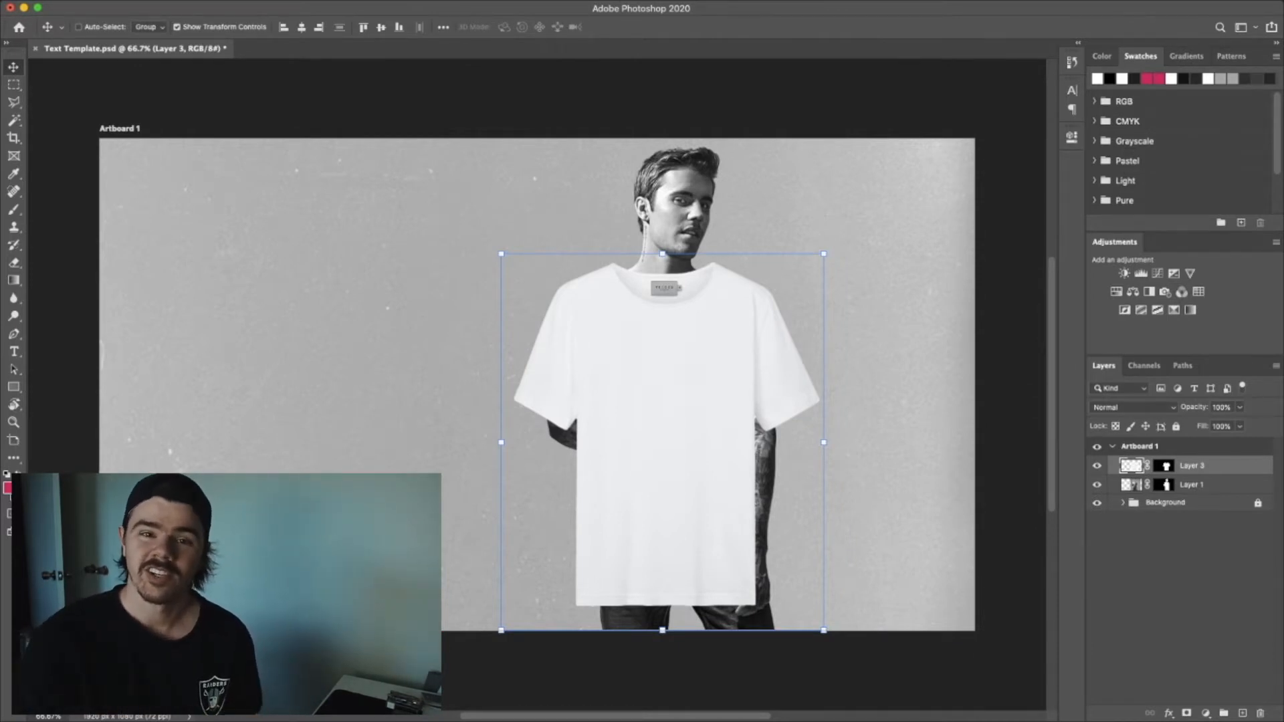
{"action": "left_click_drag", "start_coordinate": [664, 379], "coordinate": [359, 335]}
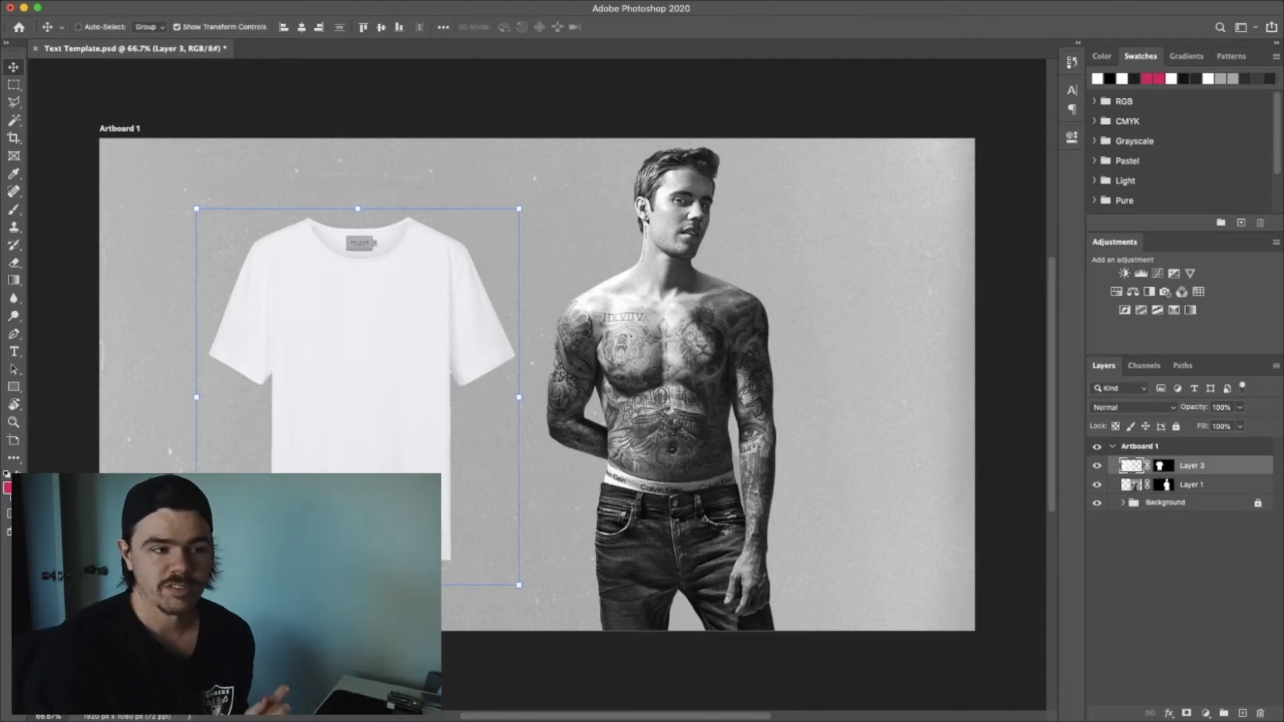
{"action": "key", "text": "super+t"}
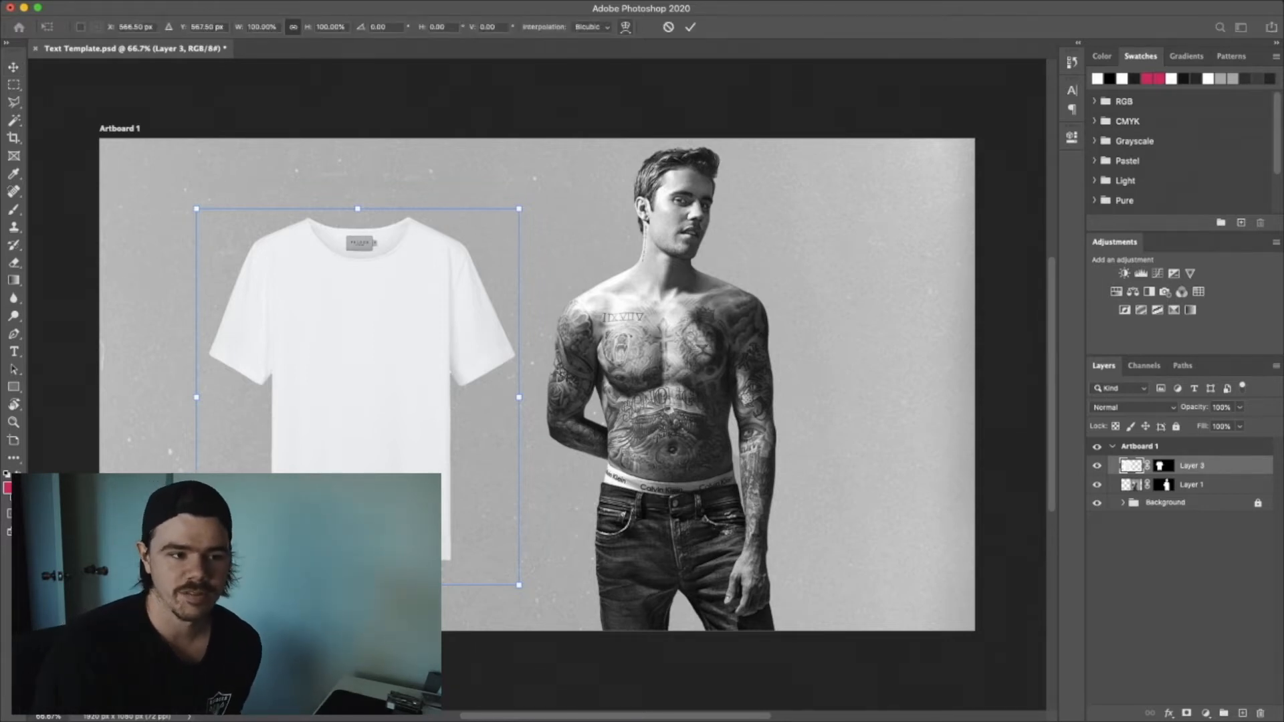
{"action": "left_click", "coordinate": [625, 27]}
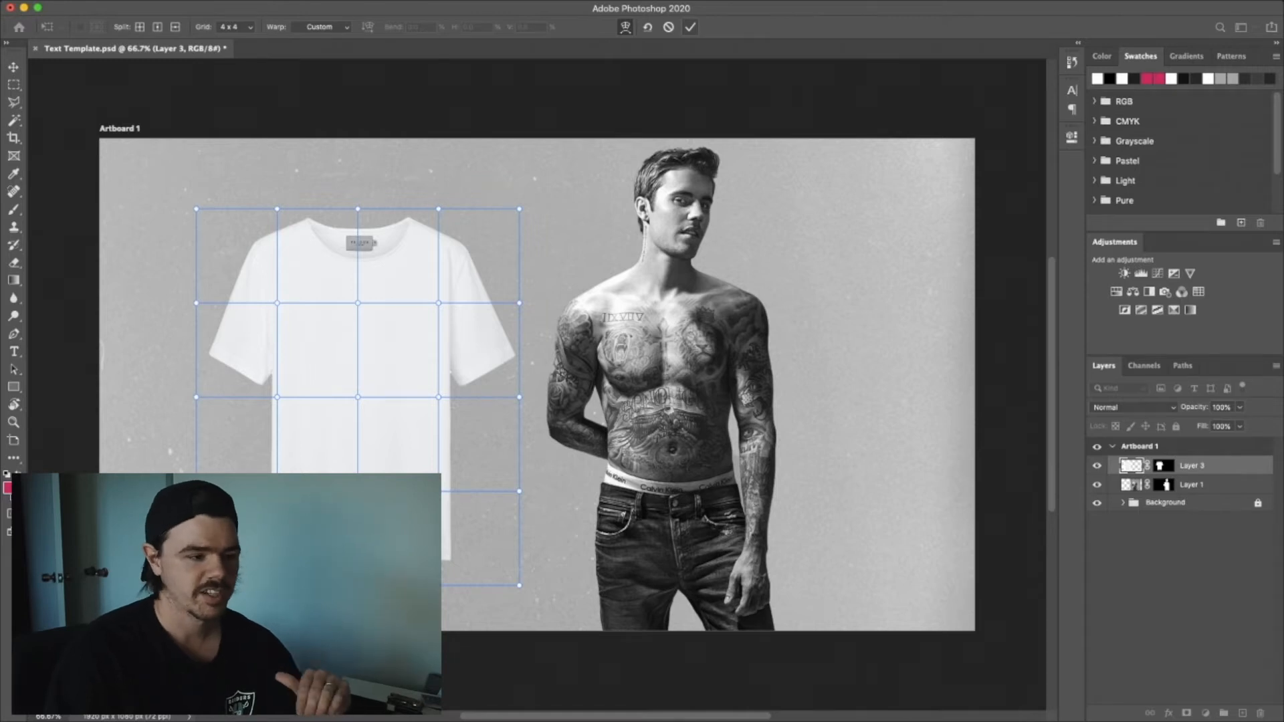
{"action": "left_click", "coordinate": [691, 27]}
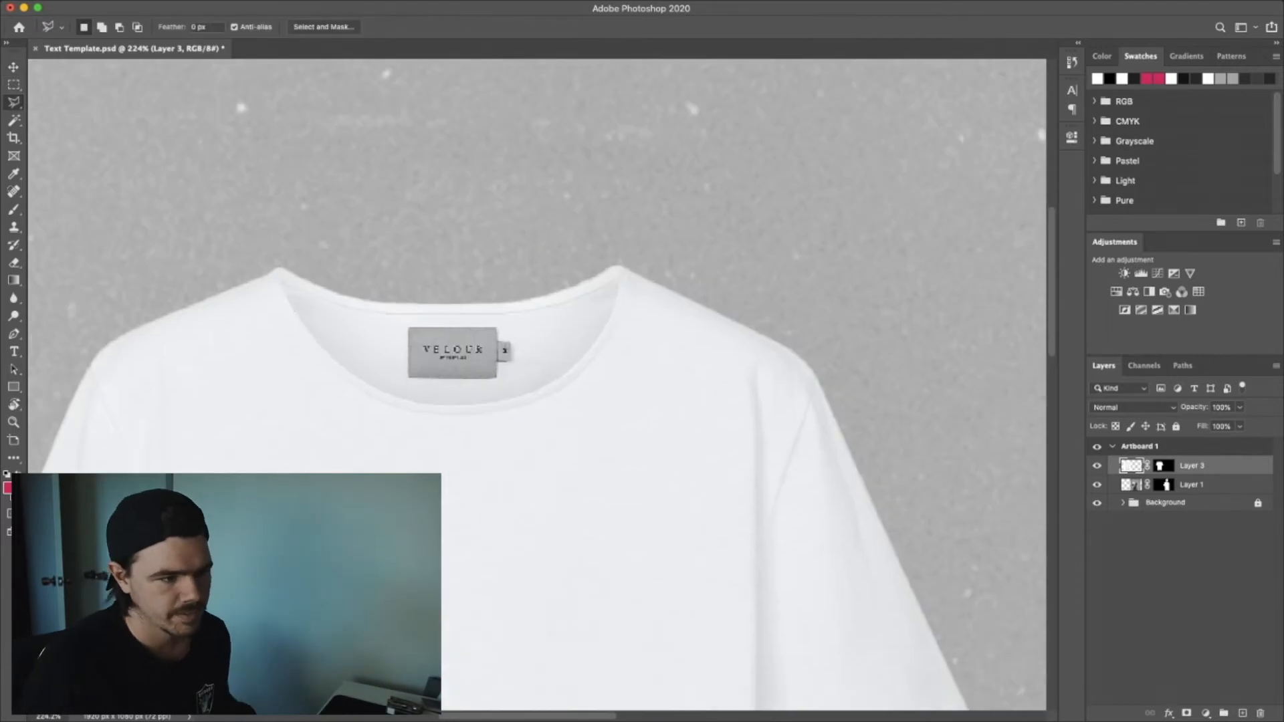
Step: Cut away the T-shirt's back collar and neck label, and place the shirt over the man's torso
{"action": "mouse_move", "coordinate": [281, 274]}
{"action": "left_mouse_down"}
{"action": "mouse_move", "coordinate": [471, 405]}
{"action": "mouse_move", "coordinate": [384, 253]}
{"action": "left_mouse_up"}
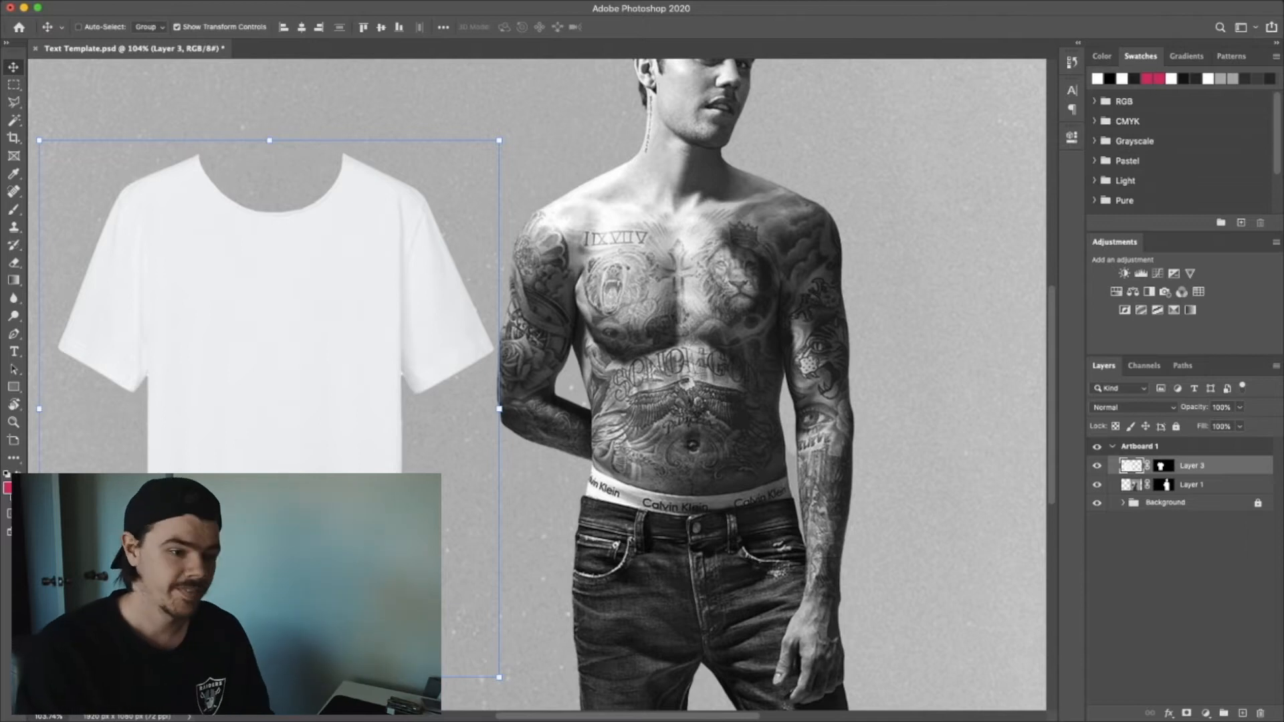
{"action": "key", "text": "super+0"}
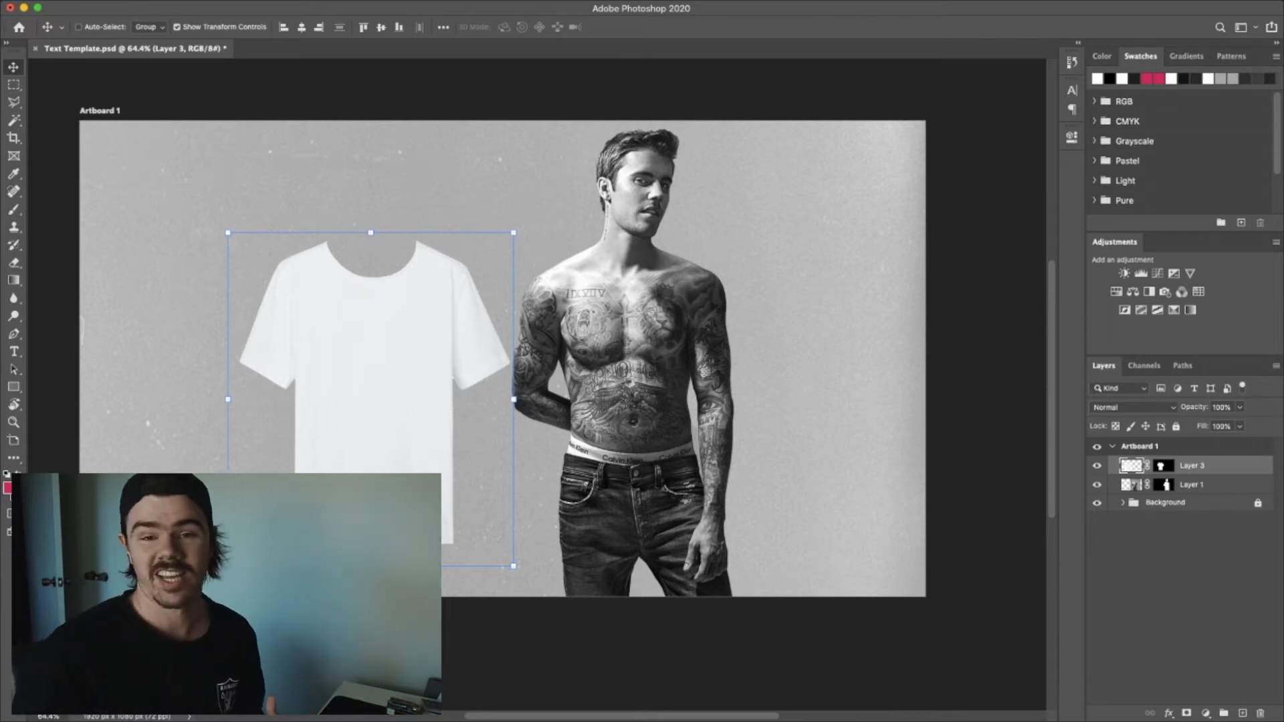
{"action": "left_click_drag", "start_coordinate": [373, 375], "coordinate": [628, 386]}
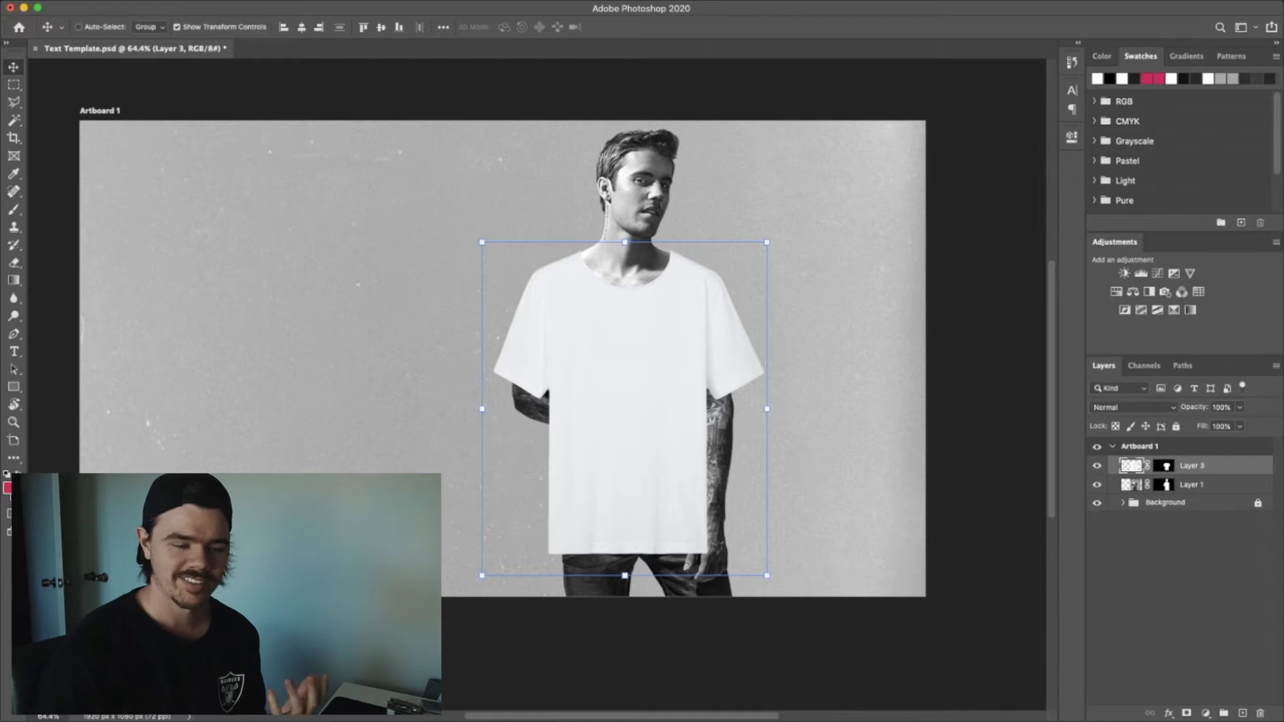
Step: Start a 4 x 4 warp on the T-shirt and lower its layer opacity to 59%
{"action": "scroll", "coordinate": [542, 395], "scroll_direction": "up", "scroll_amount": 3}
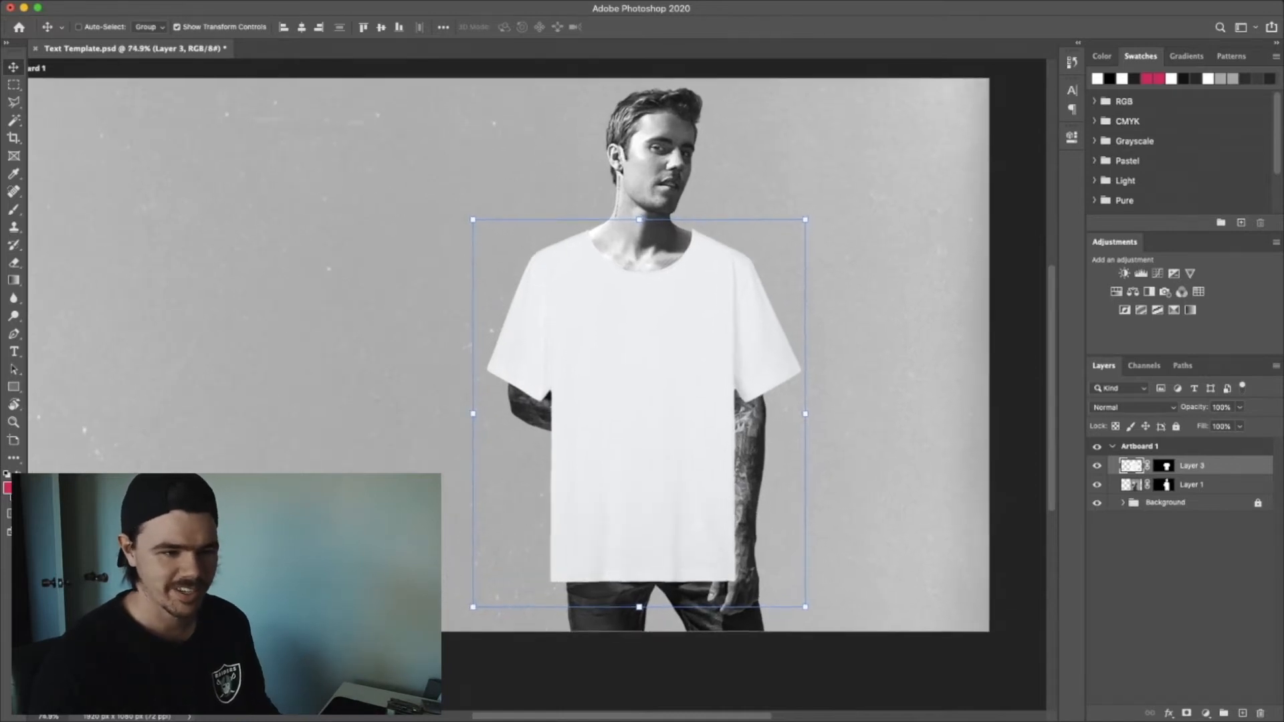
{"action": "scroll", "coordinate": [542, 395], "scroll_direction": "right", "scroll_amount": 5}
{"action": "scroll", "coordinate": [542, 395], "scroll_direction": "left", "scroll_amount": 1}
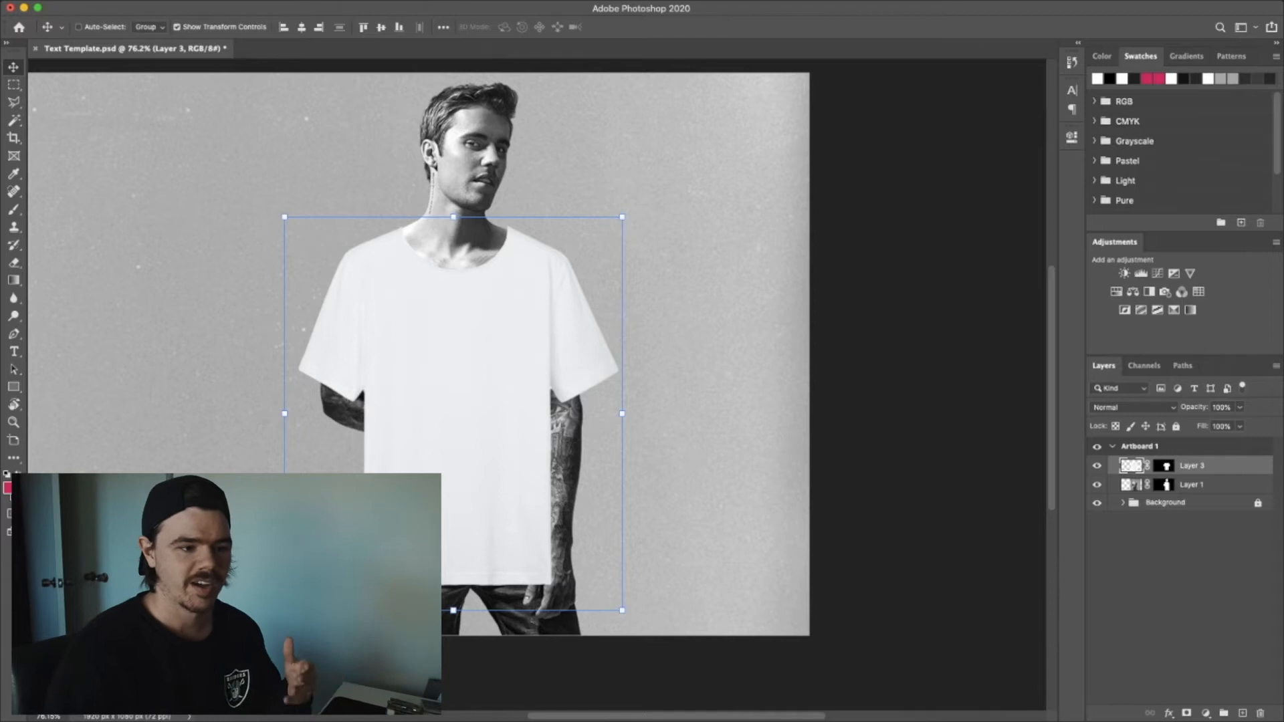
{"action": "key", "text": "super+t"}
{"action": "left_click", "coordinate": [626, 27]}
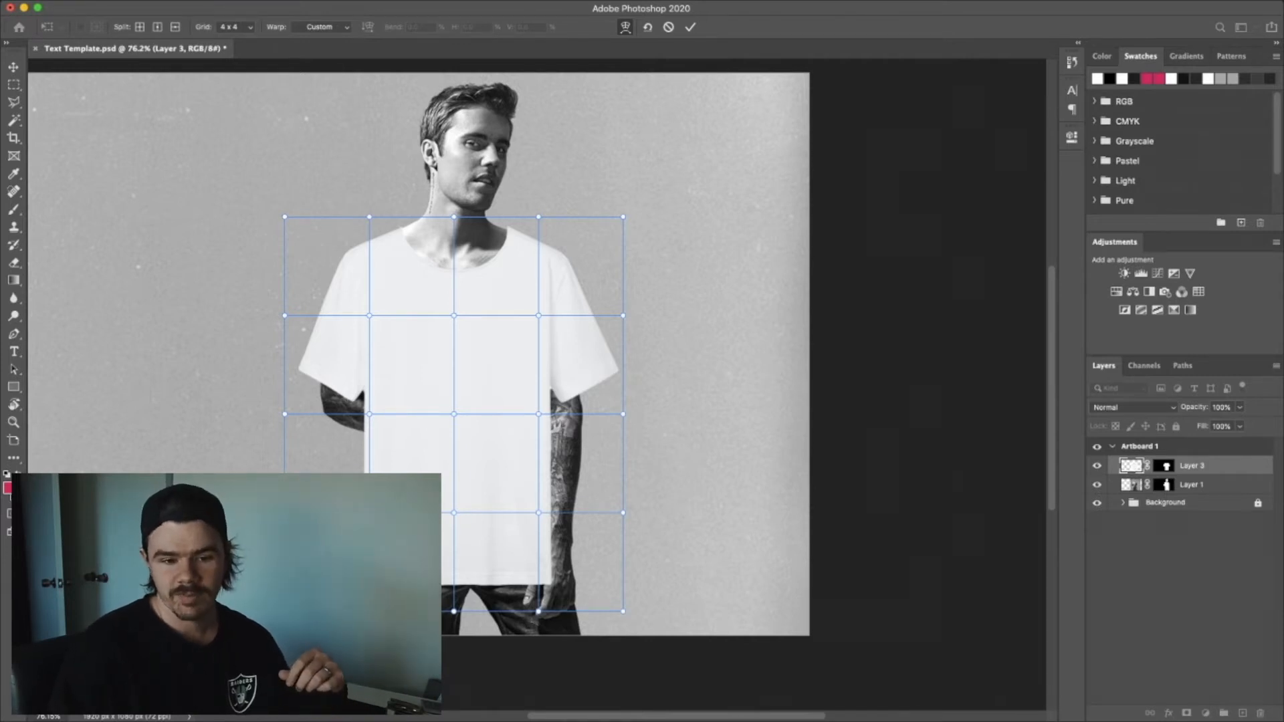
{"action": "key", "text": "5"}
{"action": "key", "text": "9"}
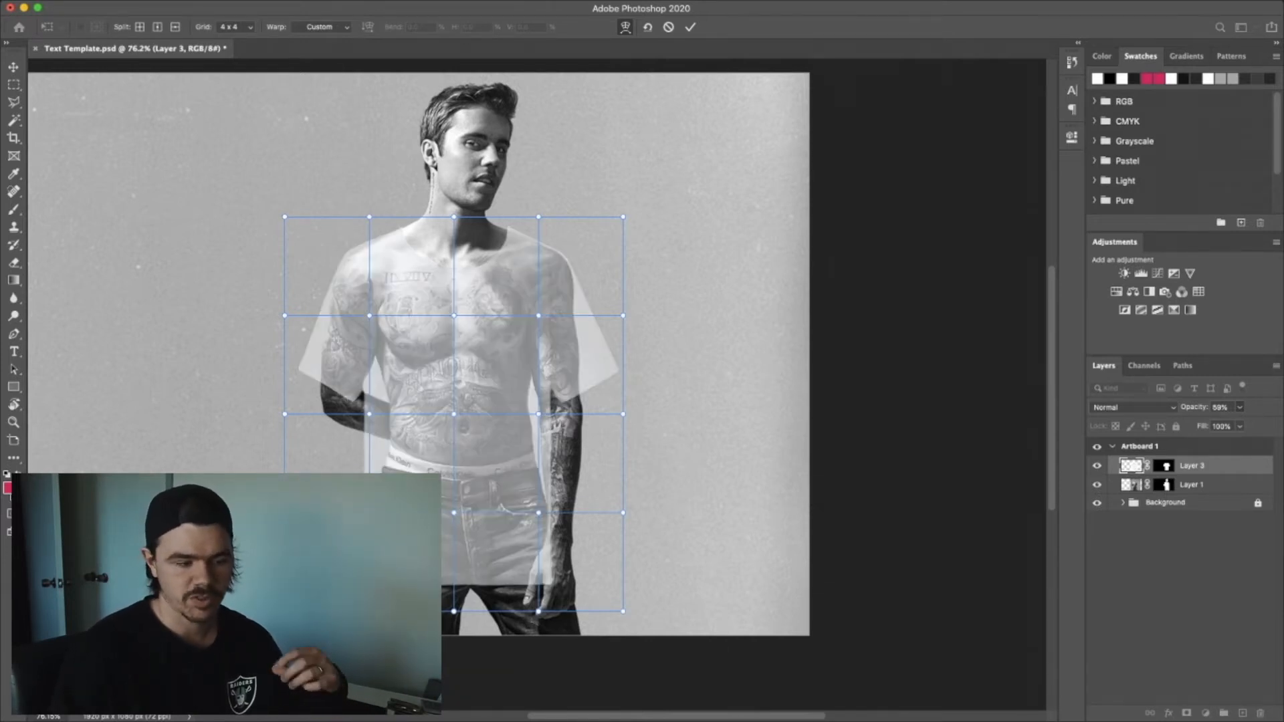
{"action": "left_click", "coordinate": [1220, 407]}
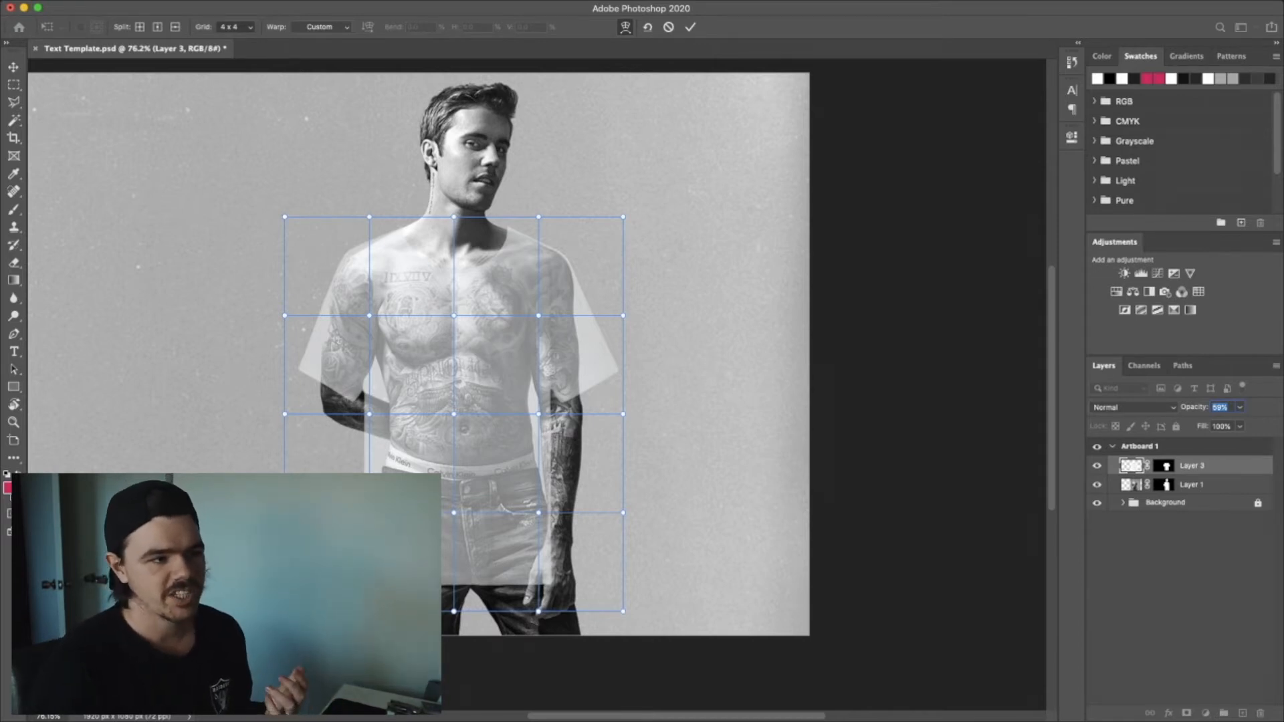
Step: Try the 3 x 3 and 5 x 5 warp grids on the T-shirt and return to 4 x 4
{"action": "key", "text": "super+z"}
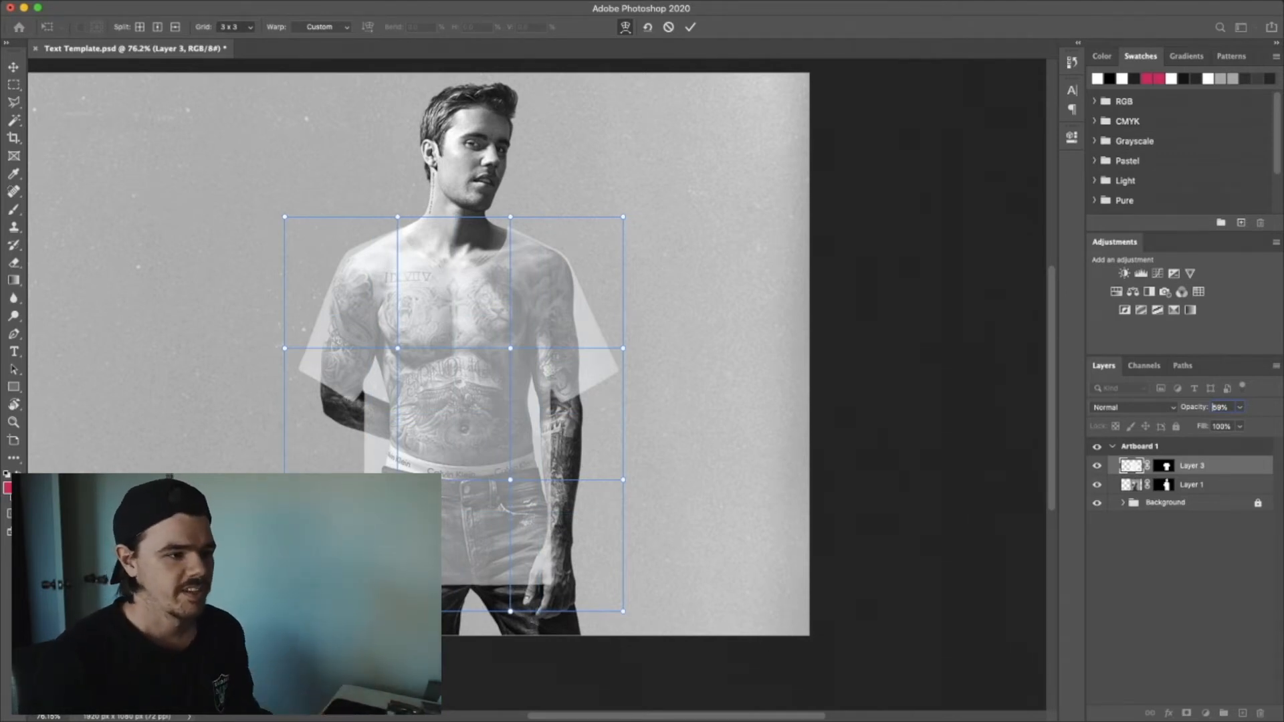
{"action": "key", "text": "super+shift+z"}
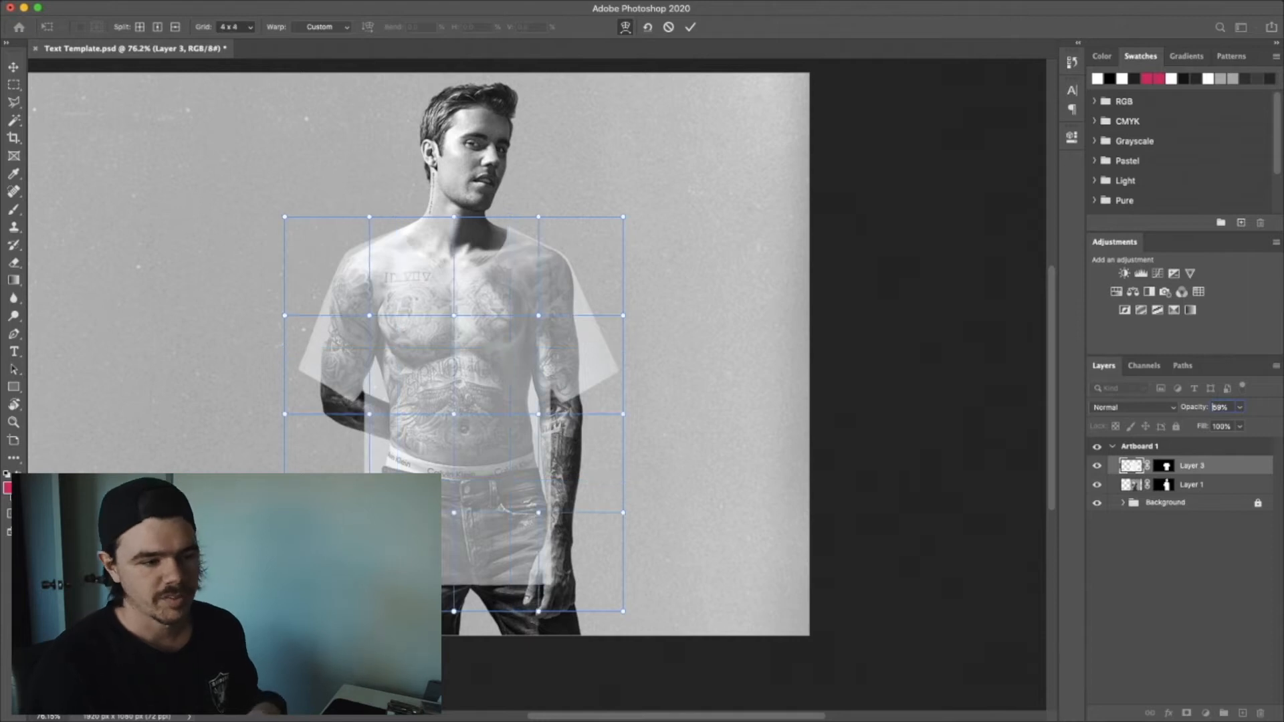
{"action": "key", "text": "super+shift+z"}
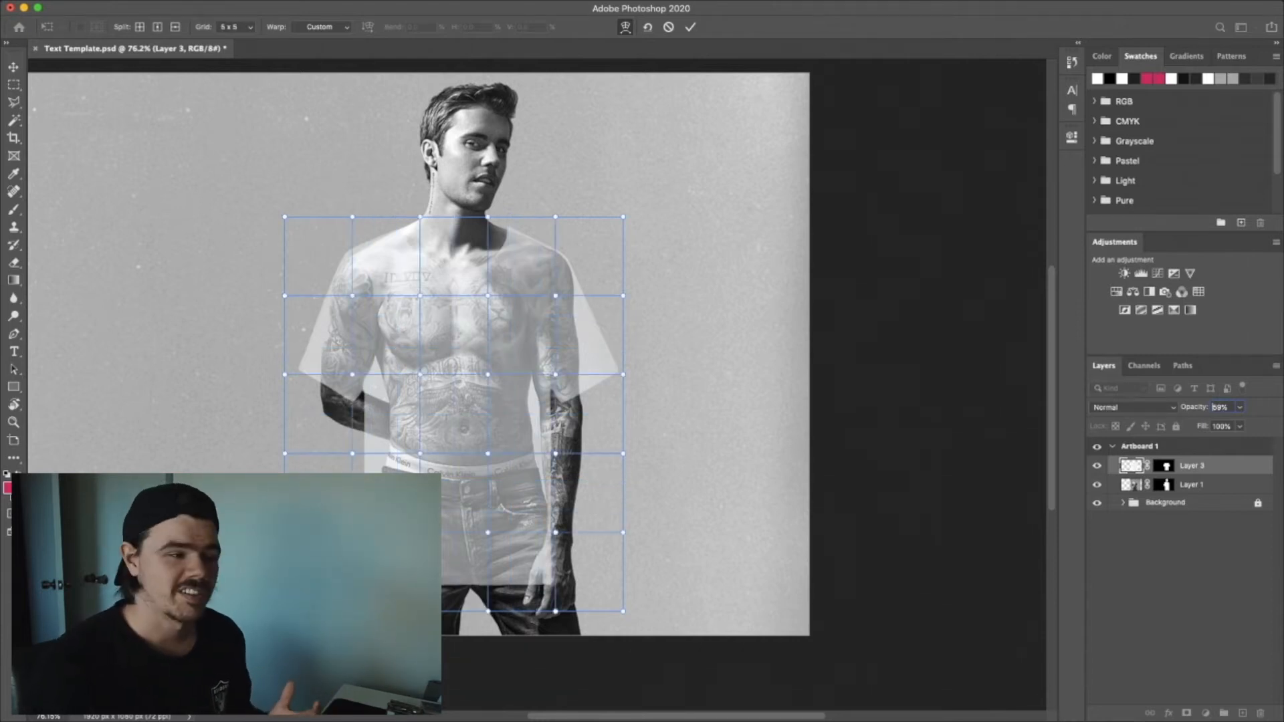
{"action": "key", "text": "super+z"}
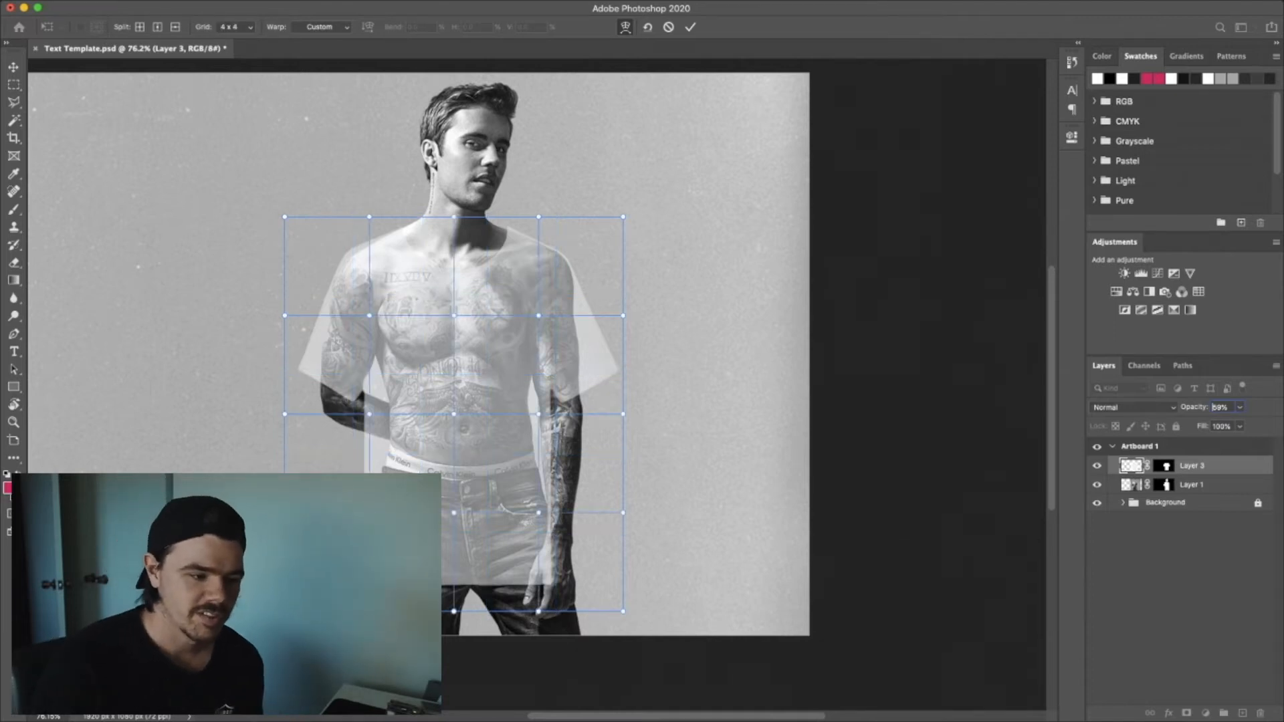
Step: Pull the shirt's waist inward on the side of the arm behind his back, and set the layer opacity to 88%
{"action": "left_click_drag", "start_coordinate": [369, 414], "coordinate": [383, 410]}
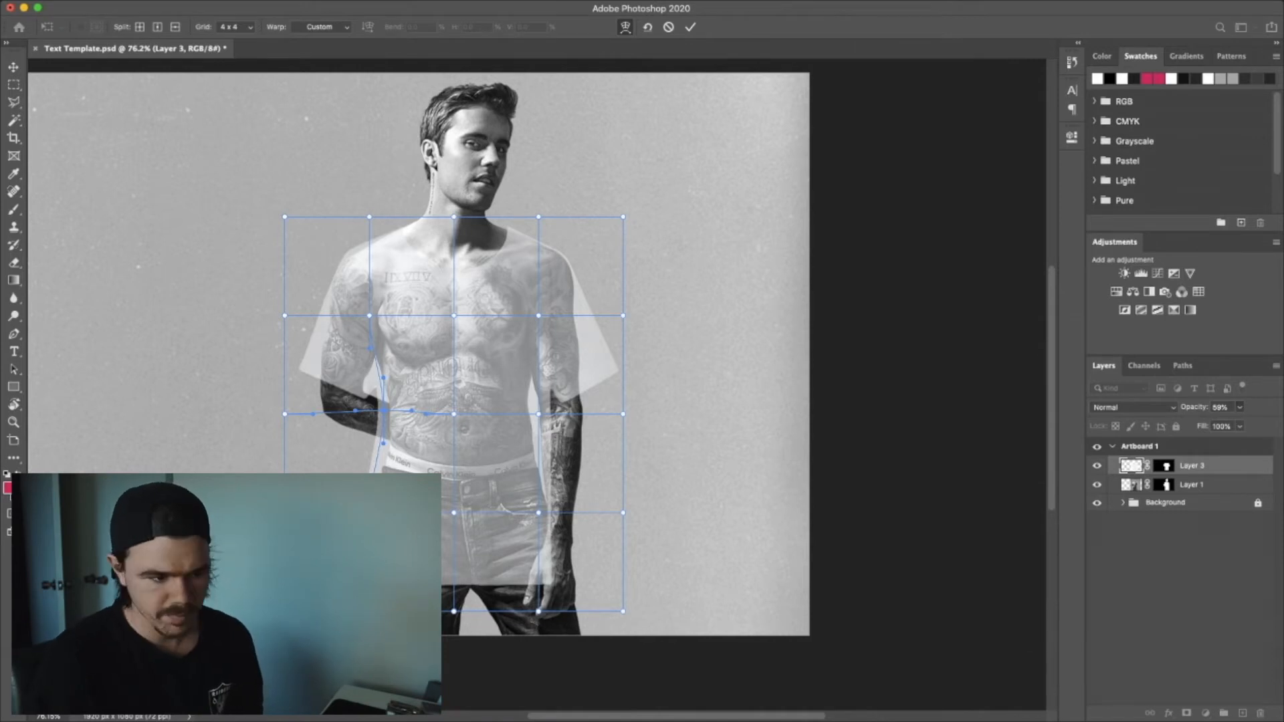
{"action": "key", "text": "8"}
{"action": "key", "text": "2"}
{"action": "key", "text": "8"}
{"action": "key", "text": "8"}
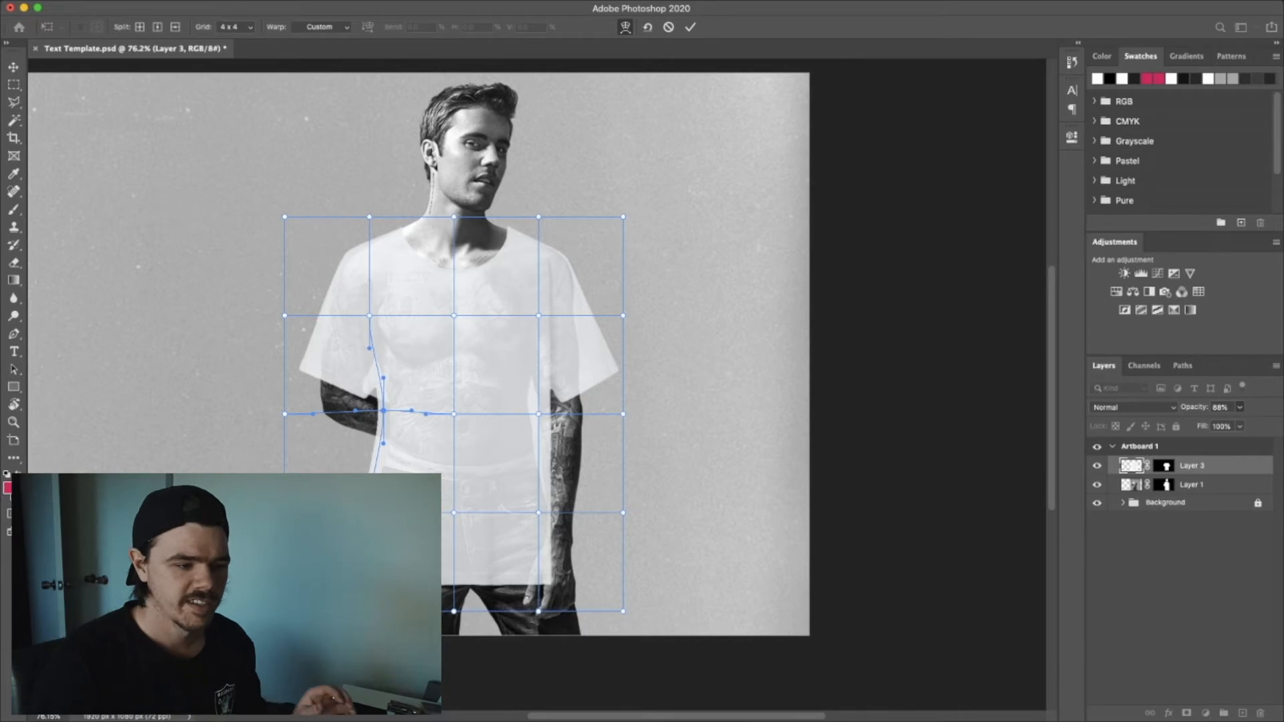
{"action": "left_click_drag", "start_coordinate": [369, 513], "coordinate": [382, 513]}
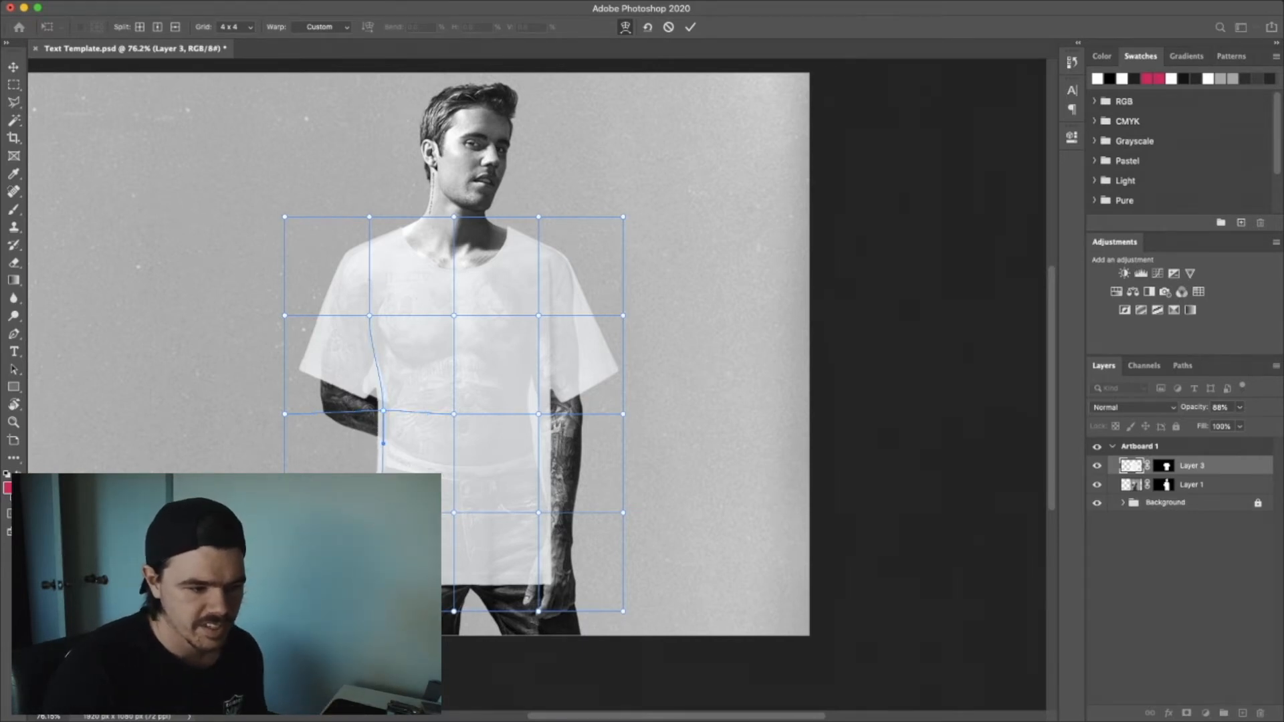
{"action": "left_click_drag", "start_coordinate": [384, 443], "coordinate": [384, 406]}
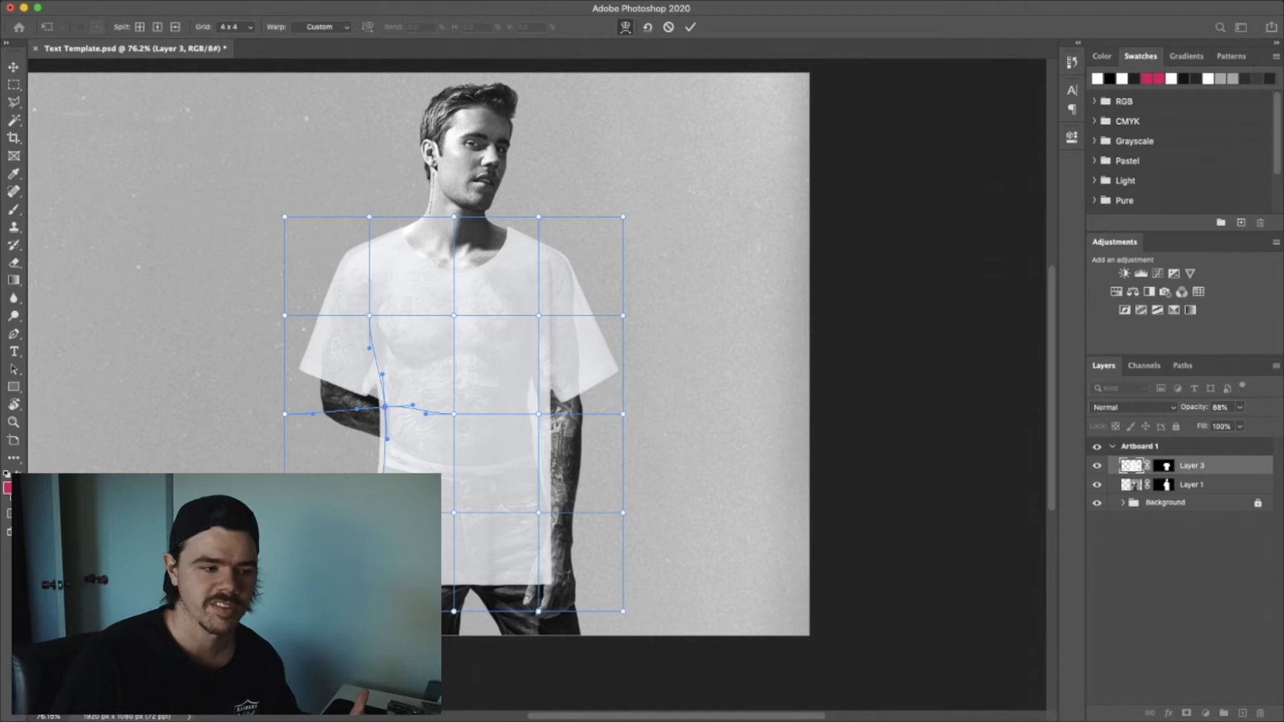
{"action": "left_click_drag", "start_coordinate": [369, 266], "coordinate": [369, 264]}
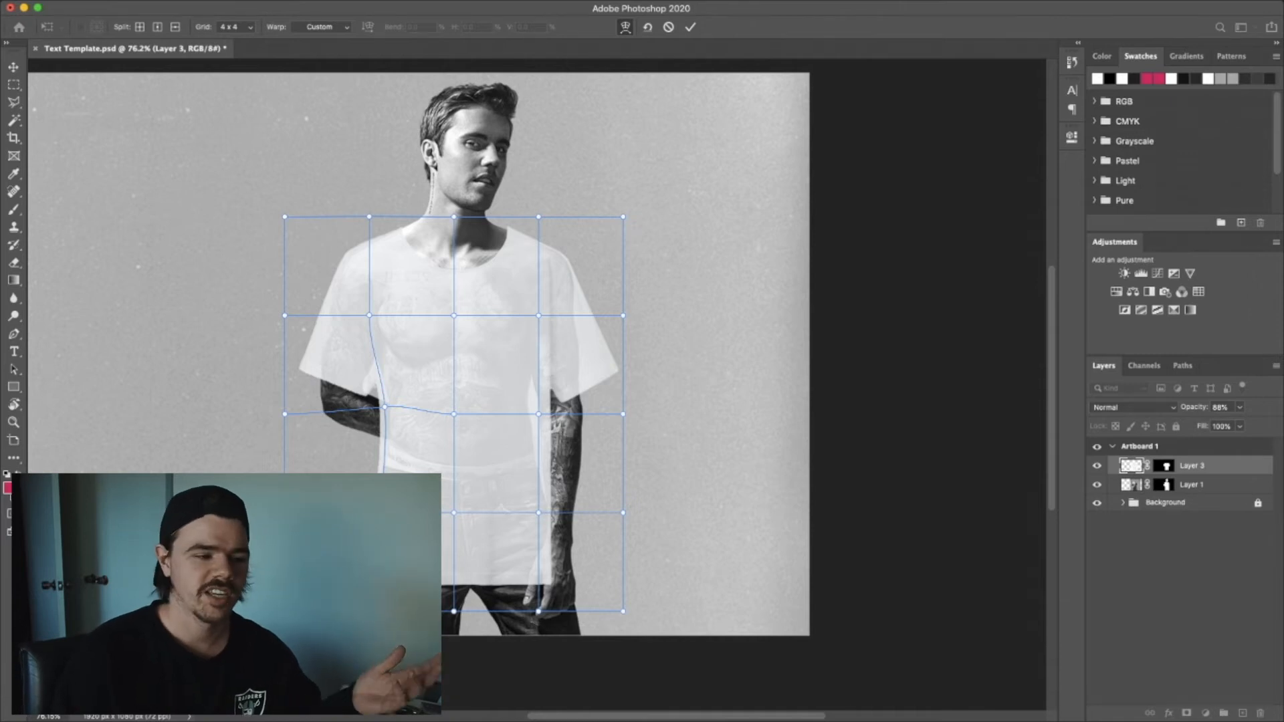
Step: Add warp splits around the sleeve over the arm behind his back and pull its shoulder and outer edge inward
{"action": "left_click_drag", "start_coordinate": [285, 217], "coordinate": [285, 235]}
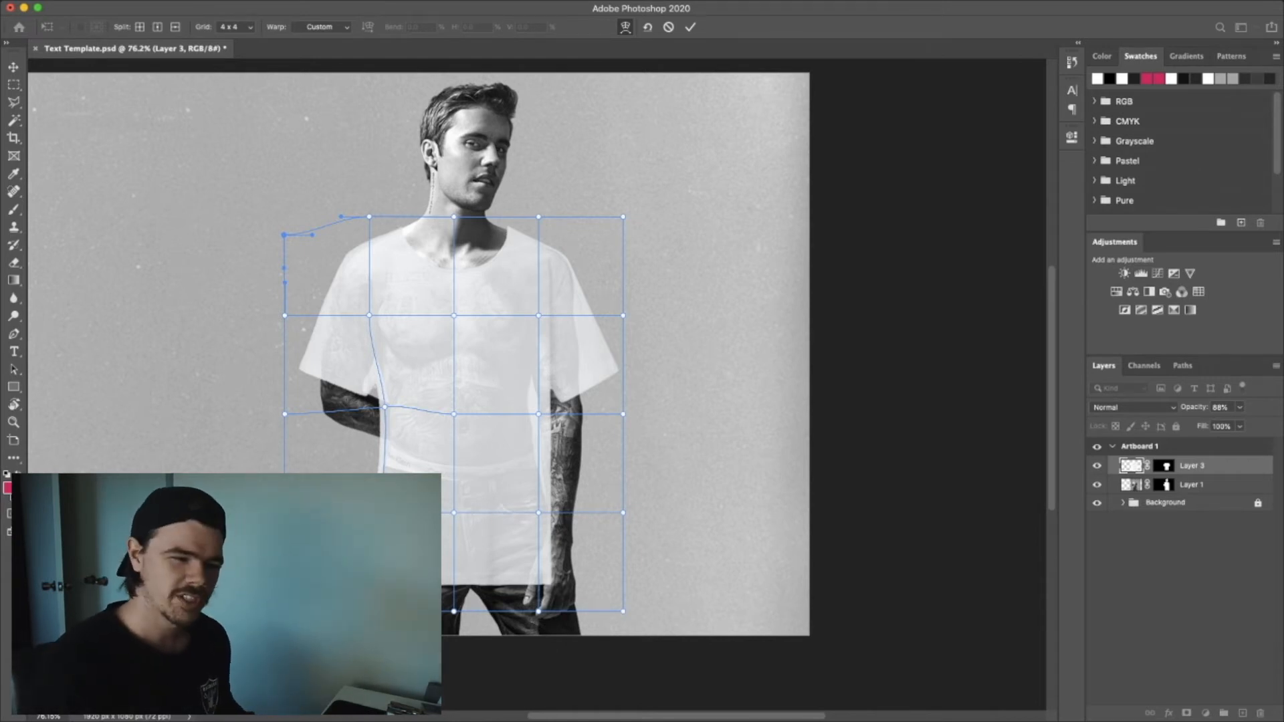
{"action": "scroll", "coordinate": [419, 354], "scroll_direction": "right", "scroll_amount": 2}
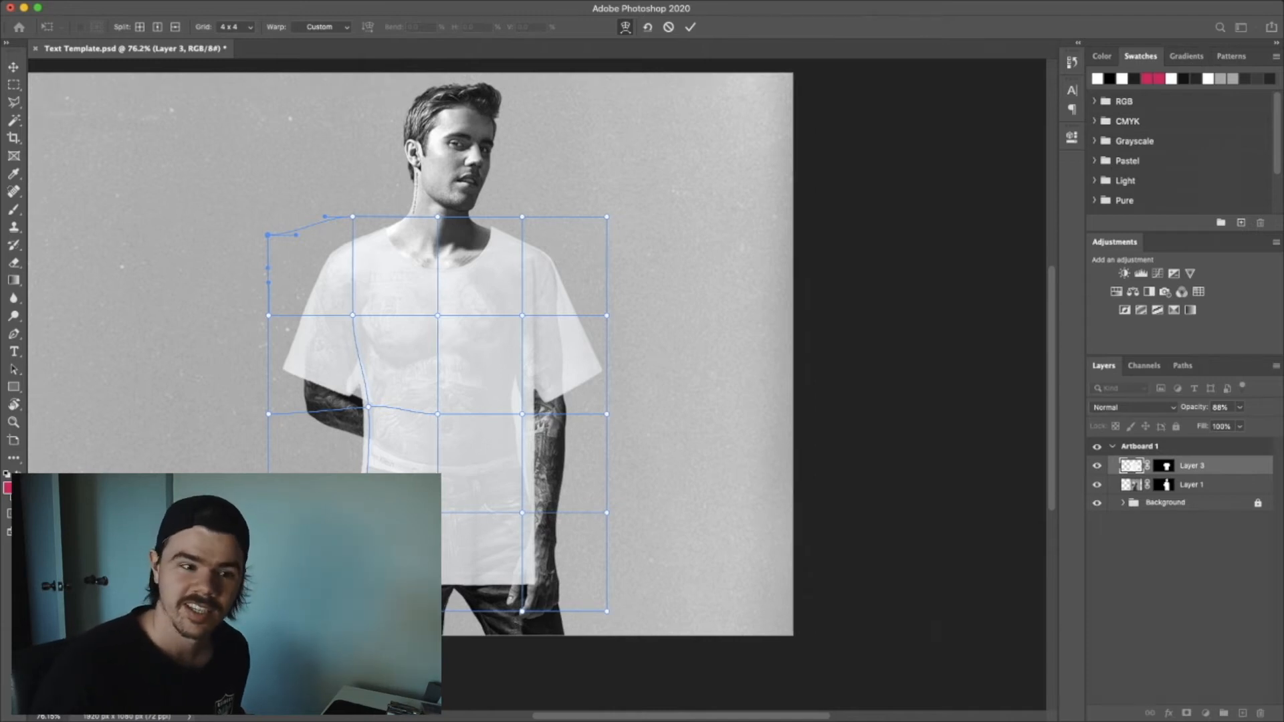
{"action": "key", "text": "alt"}
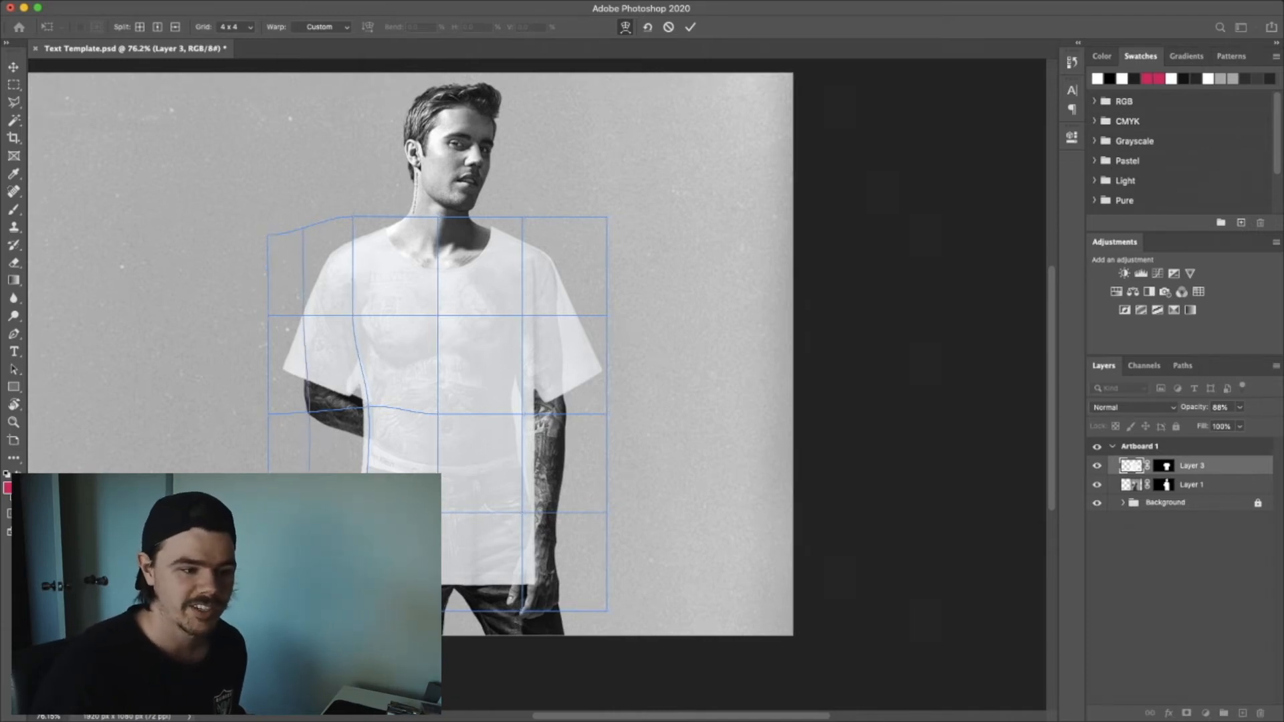
{"action": "left_click", "coordinate": [304, 315], "text": "alt"}
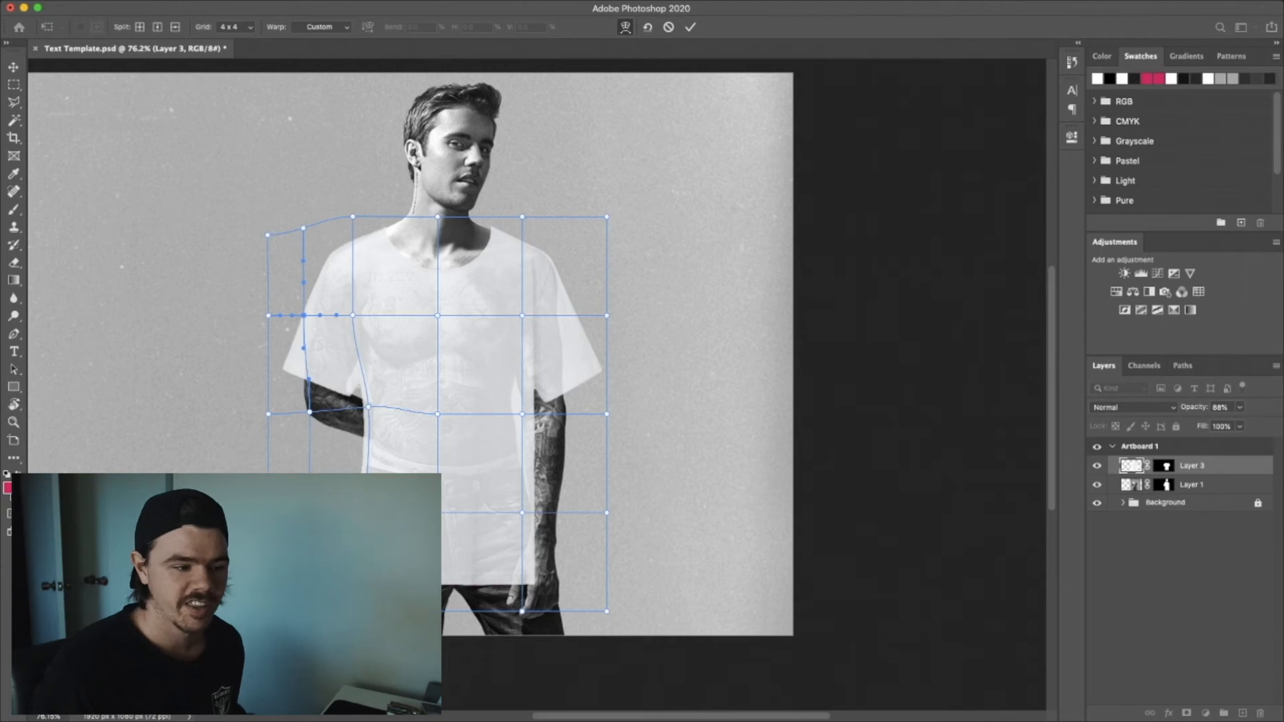
{"action": "left_click_drag", "start_coordinate": [310, 319], "coordinate": [305, 318]}
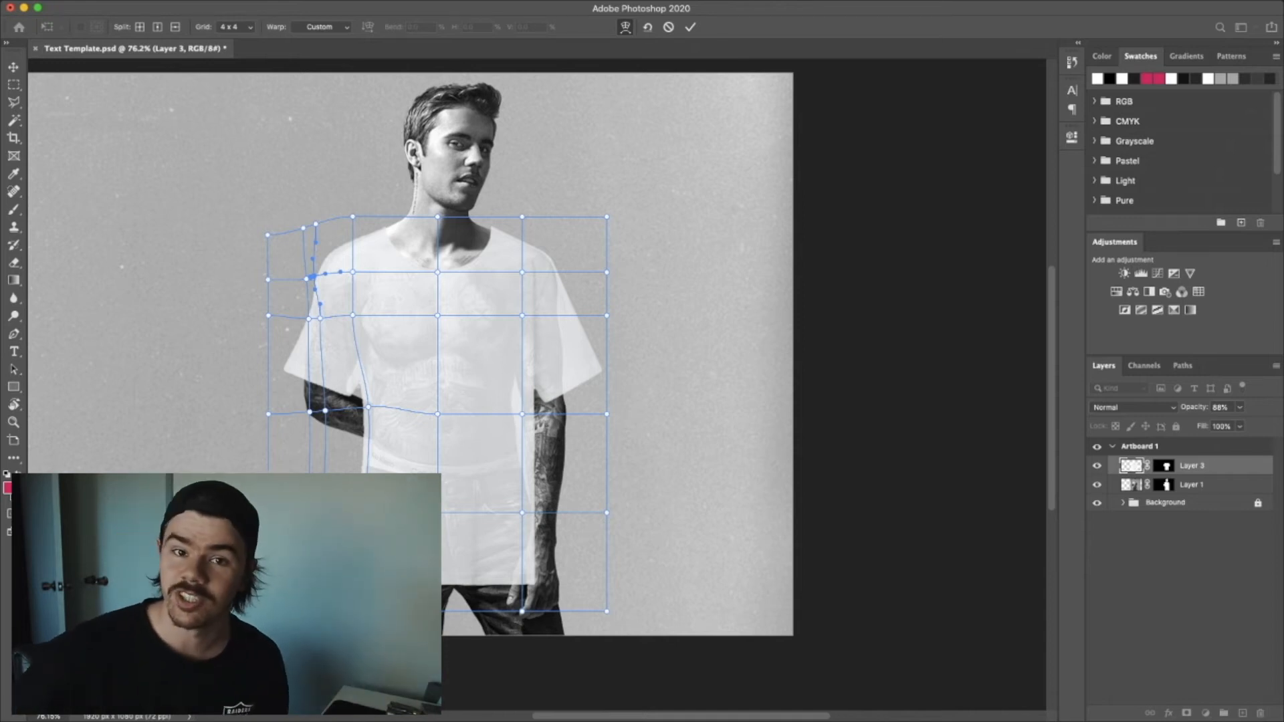
{"action": "left_click", "coordinate": [287, 362]}
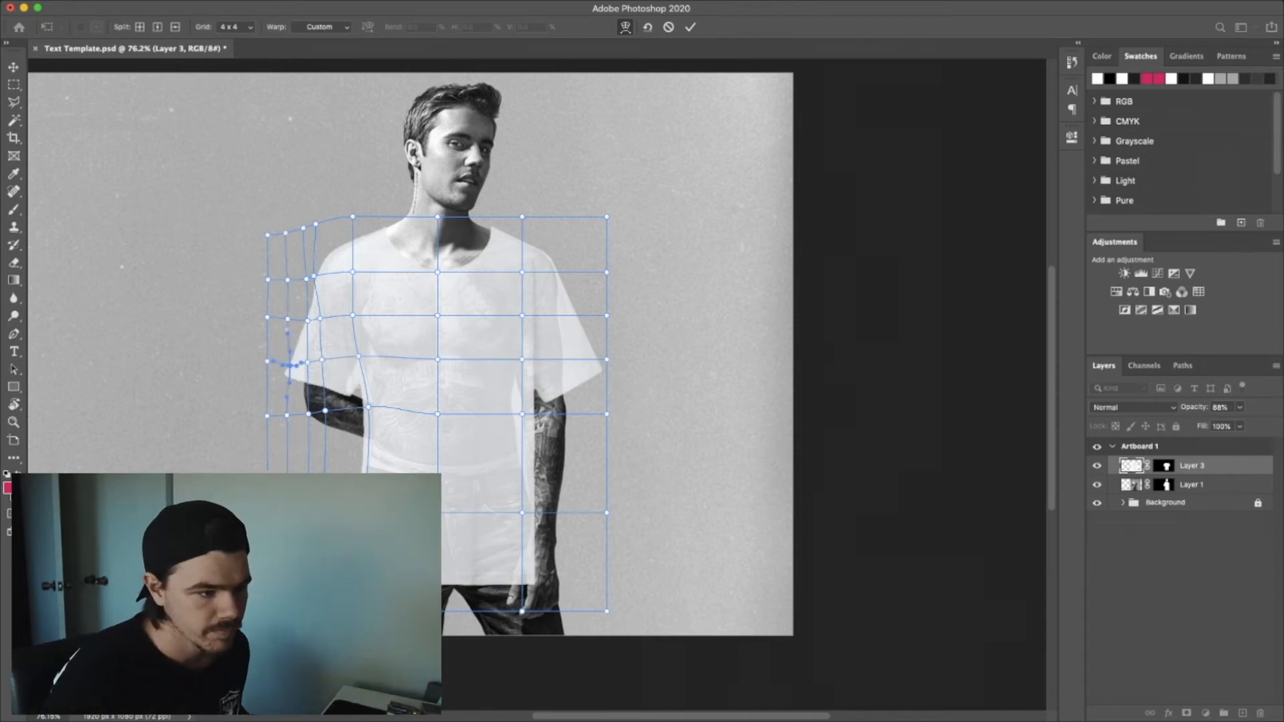
Step: Pull the sleeve and armpit on the hanging arm's side inward to follow his shoulder and arm
{"action": "left_click_drag", "start_coordinate": [522, 272], "coordinate": [521, 278]}
{"action": "left_click_drag", "start_coordinate": [607, 359], "coordinate": [510, 361]}
{"action": "left_click_drag", "start_coordinate": [522, 316], "coordinate": [514, 315]}
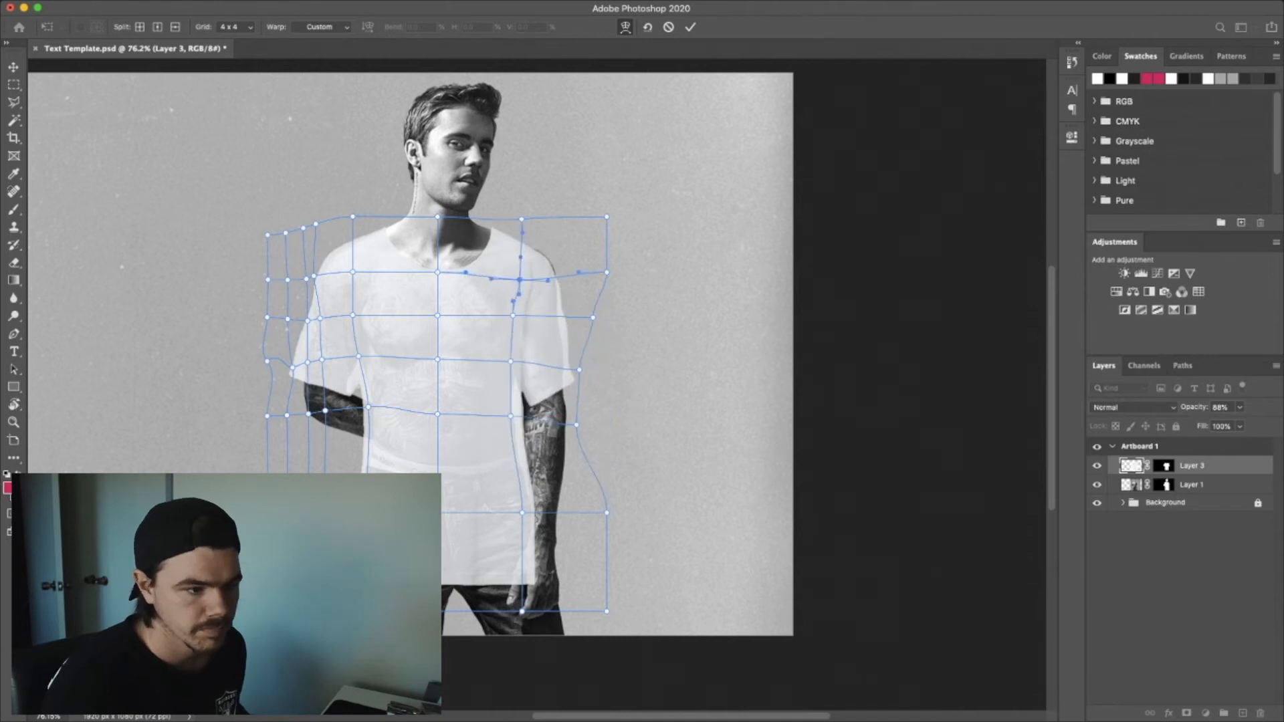
Step: Add more warp splits on the hanging arm's side and shape the sleeve and shirt side closer to the body
{"action": "left_click_drag", "start_coordinate": [485, 407], "coordinate": [741, 419]}
{"action": "left_click", "coordinate": [669, 402], "text": "alt"}
{"action": "left_click_drag", "start_coordinate": [669, 401], "coordinate": [620, 403]}
{"action": "left_click_drag", "start_coordinate": [670, 230], "coordinate": [629, 221]}
{"action": "left_click", "coordinate": [831, 296], "text": "alt"}
{"action": "left_click_drag", "start_coordinate": [832, 295], "coordinate": [808, 325]}
{"action": "scroll", "coordinate": [808, 325], "scroll_direction": "down", "scroll_amount": 3}
{"action": "left_click_drag", "start_coordinate": [671, 367], "coordinate": [632, 410]}
{"action": "scroll", "coordinate": [632, 410], "scroll_direction": "down", "scroll_amount": 8}
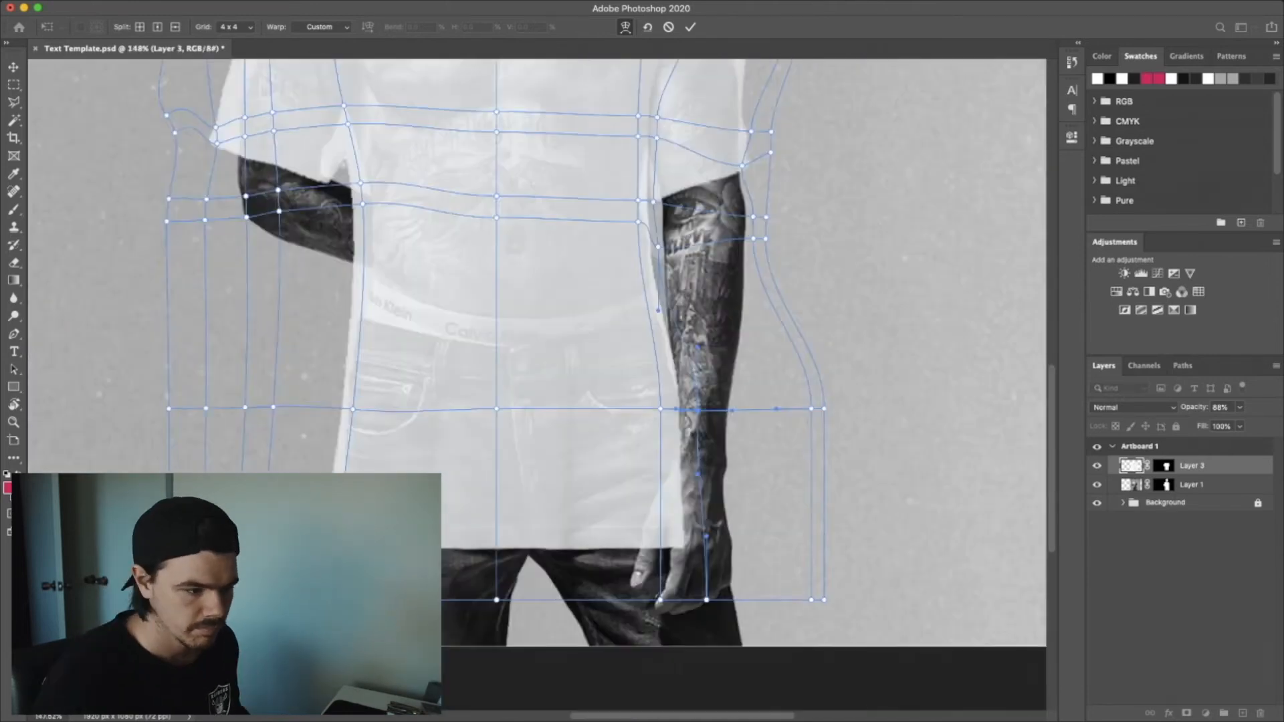
Step: Set the shirt layer's opacity to 80% and reshape the lower side and hem beside the hanging hand
{"action": "key", "text": "8"}
{"action": "scroll", "coordinate": [406, 381], "scroll_direction": "up", "scroll_amount": 7}
{"action": "left_click_drag", "start_coordinate": [471, 459], "coordinate": [461, 543]}
{"action": "scroll", "coordinate": [537, 386], "scroll_direction": "down", "scroll_amount": 4}
{"action": "left_click_drag", "start_coordinate": [439, 444], "coordinate": [458, 448]}
{"action": "scroll", "coordinate": [538, 385], "scroll_direction": "up", "scroll_amount": 1}
{"action": "left_click_drag", "start_coordinate": [837, 701], "coordinate": [950, 696]}
{"action": "left_click_drag", "start_coordinate": [829, 499], "coordinate": [848, 497]}
Step: Move the outer sleeve edge on the hanging arm outward so the fabric covers the upper arm
{"action": "scroll", "coordinate": [847, 498], "scroll_direction": "up", "scroll_amount": 6}
{"action": "scroll", "coordinate": [848, 497], "scroll_direction": "right", "scroll_amount": 3}
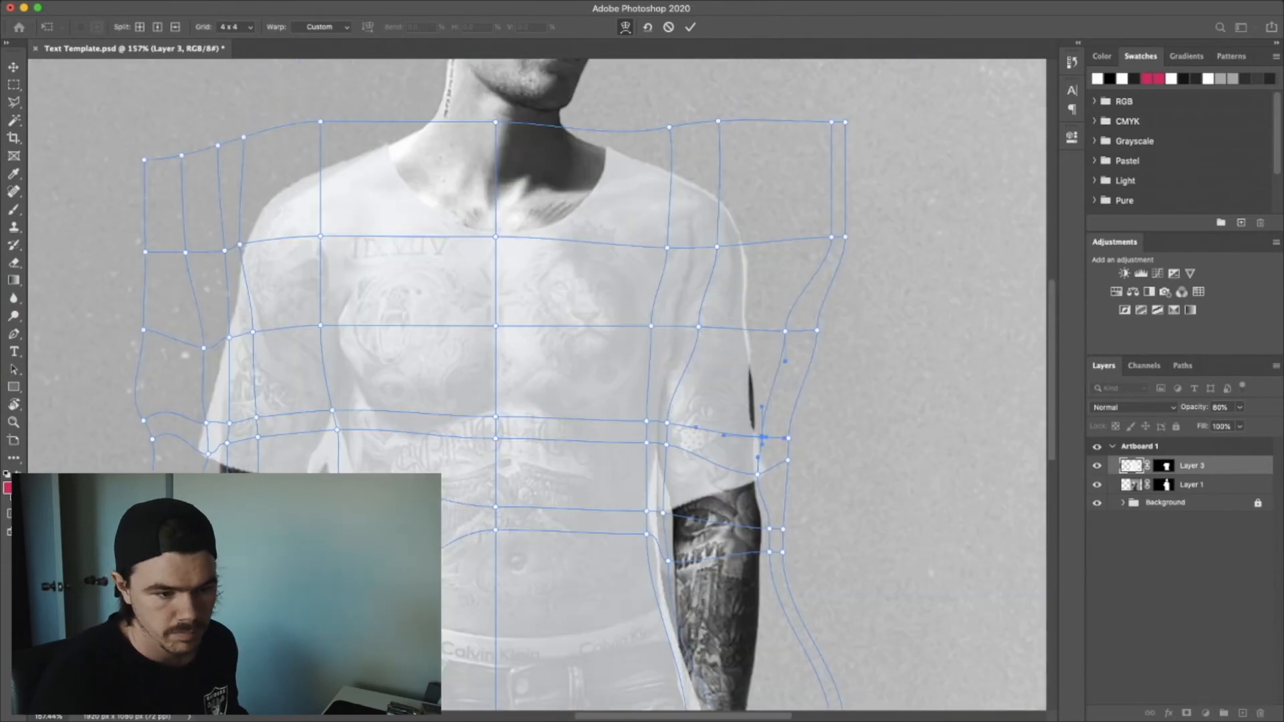
{"action": "scroll", "coordinate": [537, 385], "scroll_direction": "up", "scroll_amount": 7}
{"action": "scroll", "coordinate": [537, 385], "scroll_direction": "down", "scroll_amount": 1}
{"action": "scroll", "coordinate": [537, 386], "scroll_direction": "left", "scroll_amount": 1}
{"action": "mouse_move", "coordinate": [659, 351]}
{"action": "left_mouse_down"}
{"action": "mouse_move", "coordinate": [681, 356]}
{"action": "mouse_move", "coordinate": [670, 361]}
{"action": "left_mouse_up"}
{"action": "left_click_drag", "start_coordinate": [653, 423], "coordinate": [669, 429]}
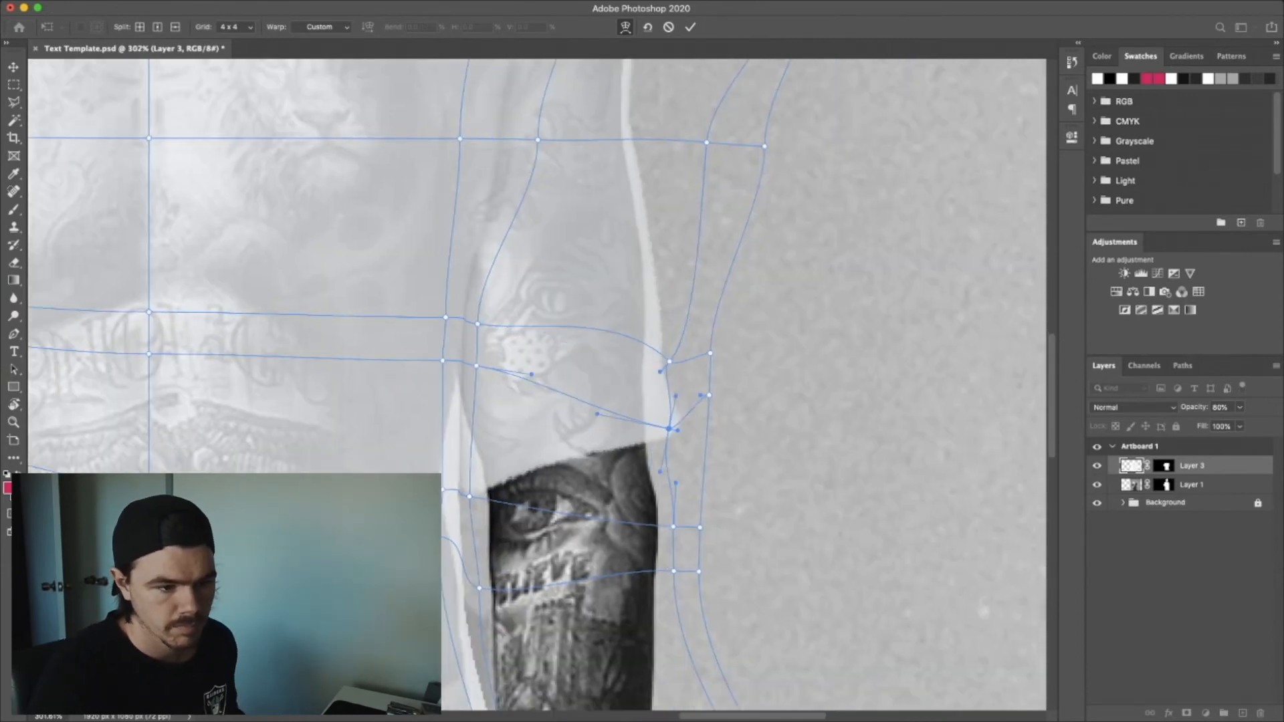
Step: Add a final warp split, apply the warp and restore the T-shirt layer's opacity to 100%
{"action": "scroll", "coordinate": [537, 385], "scroll_direction": "down", "scroll_amount": 7}
{"action": "scroll", "coordinate": [525, 268], "scroll_direction": "up", "scroll_amount": 5}
{"action": "left_click", "coordinate": [513, 304], "text": "alt"}
{"action": "scroll", "coordinate": [537, 386], "scroll_direction": "down", "scroll_amount": 6}
{"action": "key", "text": "Return"}
{"action": "key", "text": "0"}
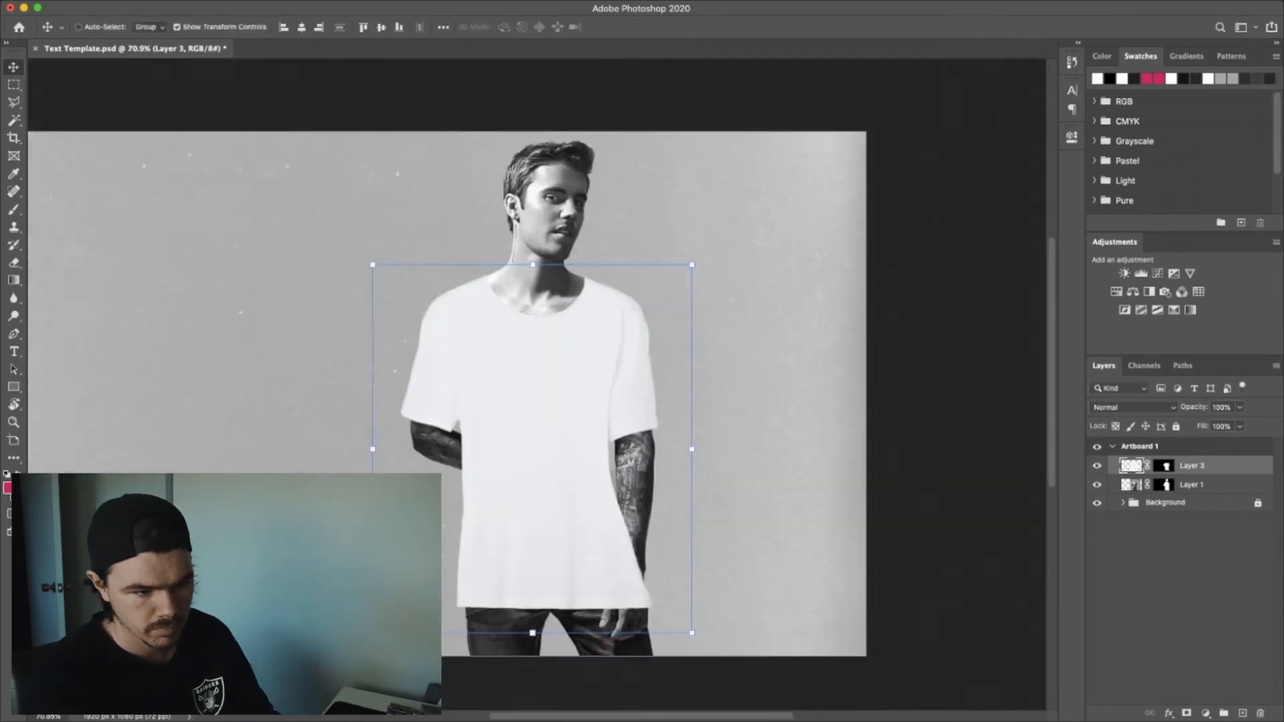
Step: Start another transform of the T-shirt and refine its side edge along the hanging arm
{"action": "scroll", "coordinate": [615, 389], "scroll_direction": "up", "scroll_amount": 8}
{"action": "key", "text": "s"}
{"action": "scroll", "coordinate": [537, 385], "scroll_direction": "down", "scroll_amount": 5}
{"action": "key", "text": "v"}
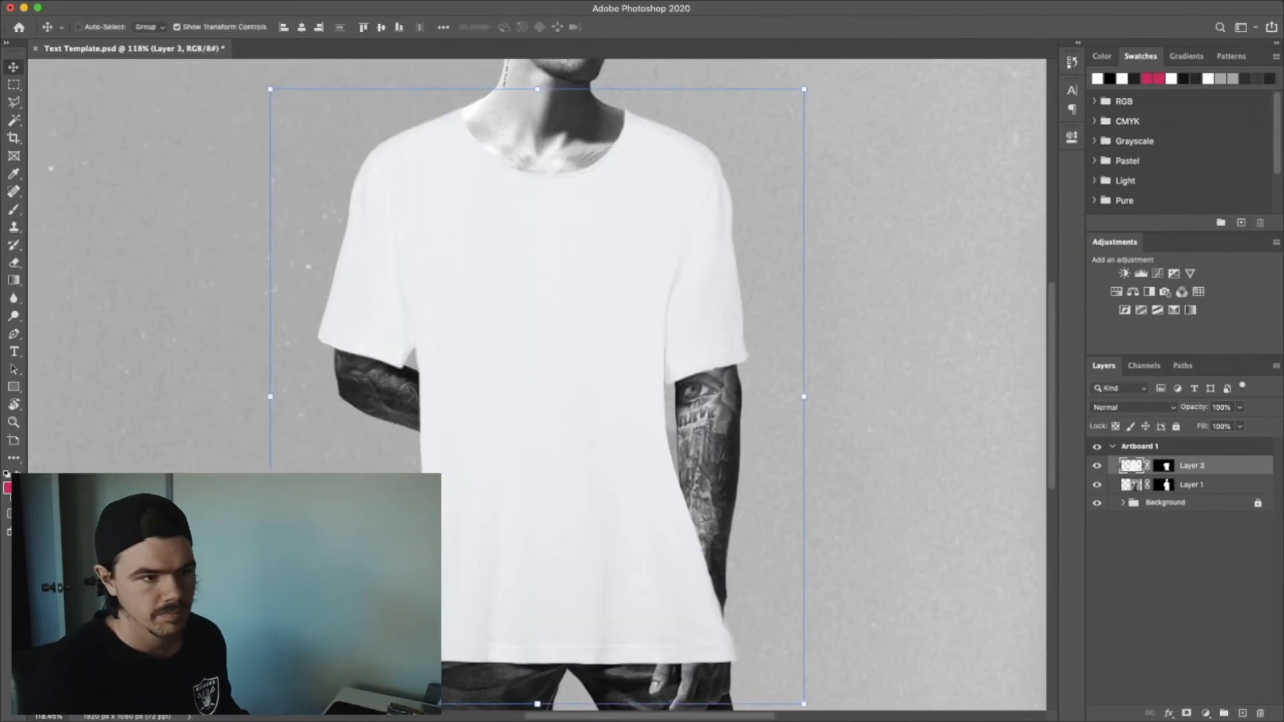
{"action": "key", "text": "super+t"}
{"action": "left_click_drag", "start_coordinate": [683, 481], "coordinate": [675, 477]}
{"action": "left_click_drag", "start_coordinate": [673, 395], "coordinate": [680, 390]}
Step: Add another warp split and nudge the surrounding grid points to refine the shirt's fit on the body
{"action": "scroll", "coordinate": [537, 386], "scroll_direction": "down", "scroll_amount": 2}
{"action": "scroll", "coordinate": [537, 386], "scroll_direction": "right", "scroll_amount": 2}
{"action": "left_click_drag", "start_coordinate": [296, 315], "coordinate": [296, 310]}
{"action": "left_click", "coordinate": [311, 410], "text": "alt"}
{"action": "scroll", "coordinate": [537, 385], "scroll_direction": "right", "scroll_amount": 3}
{"action": "left_click_drag", "start_coordinate": [418, 327], "coordinate": [430, 326]}
{"action": "scroll", "coordinate": [537, 385], "scroll_direction": "down", "scroll_amount": 3}
{"action": "scroll", "coordinate": [537, 386], "scroll_direction": "up", "scroll_amount": 5}
{"action": "left_click_drag", "start_coordinate": [566, 378], "coordinate": [541, 377]}
{"action": "scroll", "coordinate": [537, 385], "scroll_direction": "up", "scroll_amount": 2}
{"action": "left_click_drag", "start_coordinate": [423, 280], "coordinate": [431, 281]}
{"action": "scroll", "coordinate": [537, 385], "scroll_direction": "down", "scroll_amount": 5}
Step: Fine-tune the remaining warp points along the T-shirt's edges and apply the warp
{"action": "left_click_drag", "start_coordinate": [552, 337], "coordinate": [546, 288]}
{"action": "left_click_drag", "start_coordinate": [485, 333], "coordinate": [478, 307]}
{"action": "left_click_drag", "start_coordinate": [267, 250], "coordinate": [271, 242]}
{"action": "left_click", "coordinate": [321, 332]}
{"action": "scroll", "coordinate": [261, 324], "scroll_direction": "up", "scroll_amount": 5}
{"action": "left_click_drag", "start_coordinate": [464, 344], "coordinate": [453, 341]}
{"action": "left_click_drag", "start_coordinate": [348, 258], "coordinate": [365, 228]}
{"action": "scroll", "coordinate": [537, 385], "scroll_direction": "down", "scroll_amount": 3}
{"action": "left_click", "coordinate": [476, 336]}
{"action": "scroll", "coordinate": [537, 385], "scroll_direction": "down", "scroll_amount": 4}
{"action": "left_click_drag", "start_coordinate": [421, 283], "coordinate": [419, 276]}
{"action": "key", "text": "Return"}
{"action": "key", "text": "v"}
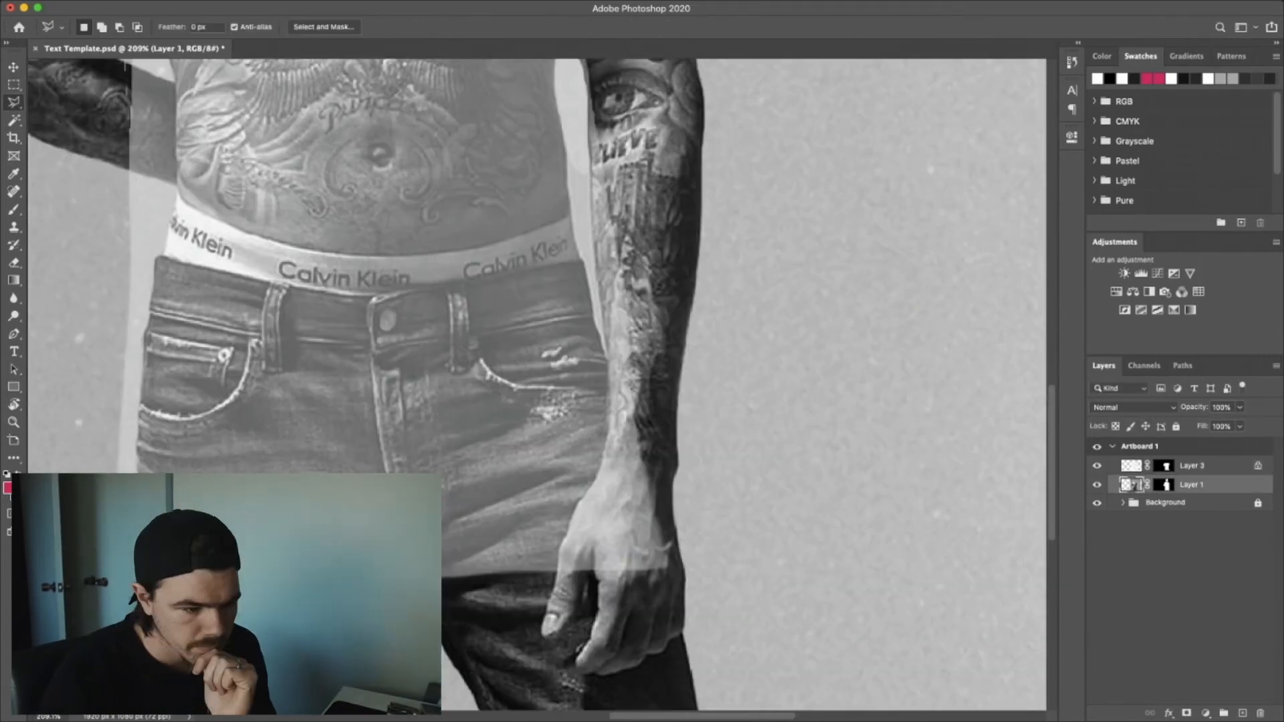
Step: Outline the hanging arm and hand with the Polygonal Lasso and copy them to a new layer above the T-shirt
{"action": "scroll", "coordinate": [555, 529], "scroll_direction": "up", "scroll_amount": 3}
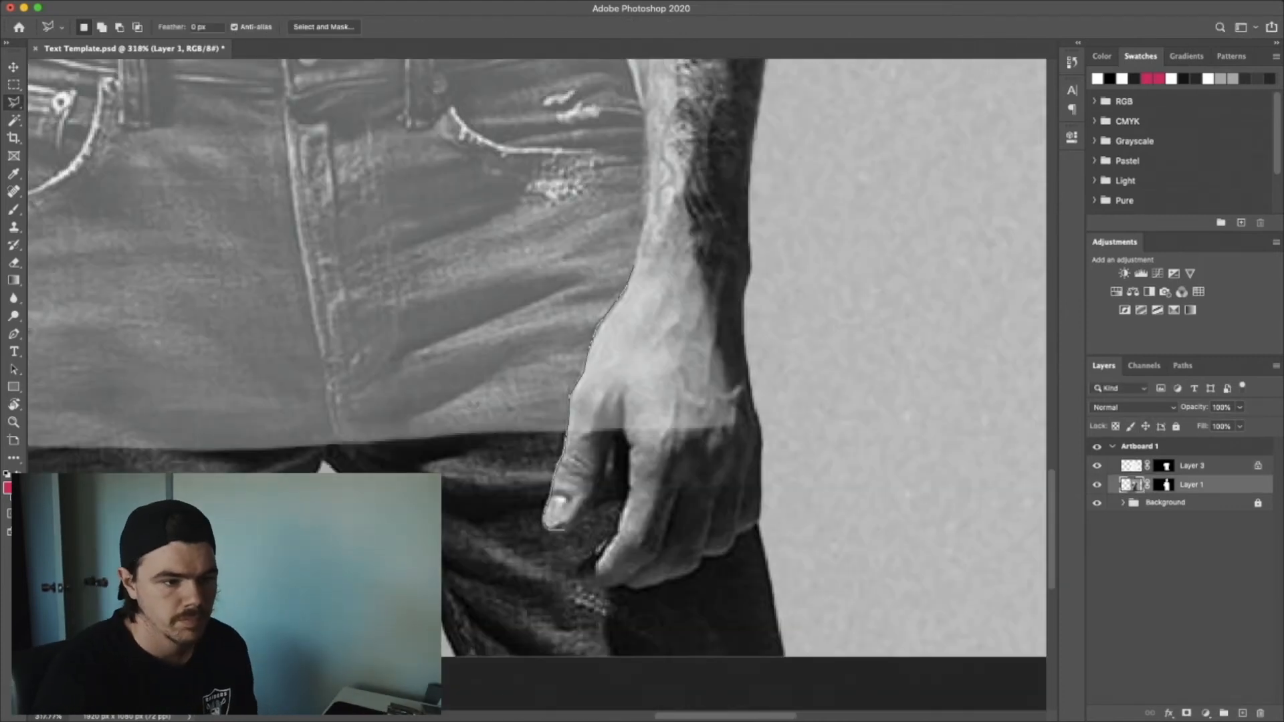
{"action": "left_click", "coordinate": [644, 159]}
{"action": "scroll", "coordinate": [644, 159], "scroll_direction": "up", "scroll_amount": 8}
{"action": "left_click", "coordinate": [596, 251]}
{"action": "scroll", "coordinate": [596, 251], "scroll_direction": "up", "scroll_amount": 5}
{"action": "left_click", "coordinate": [559, 309]}
{"action": "scroll", "coordinate": [559, 309], "scroll_direction": "right", "scroll_amount": 6}
{"action": "scroll", "coordinate": [560, 309], "scroll_direction": "down", "scroll_amount": 4}
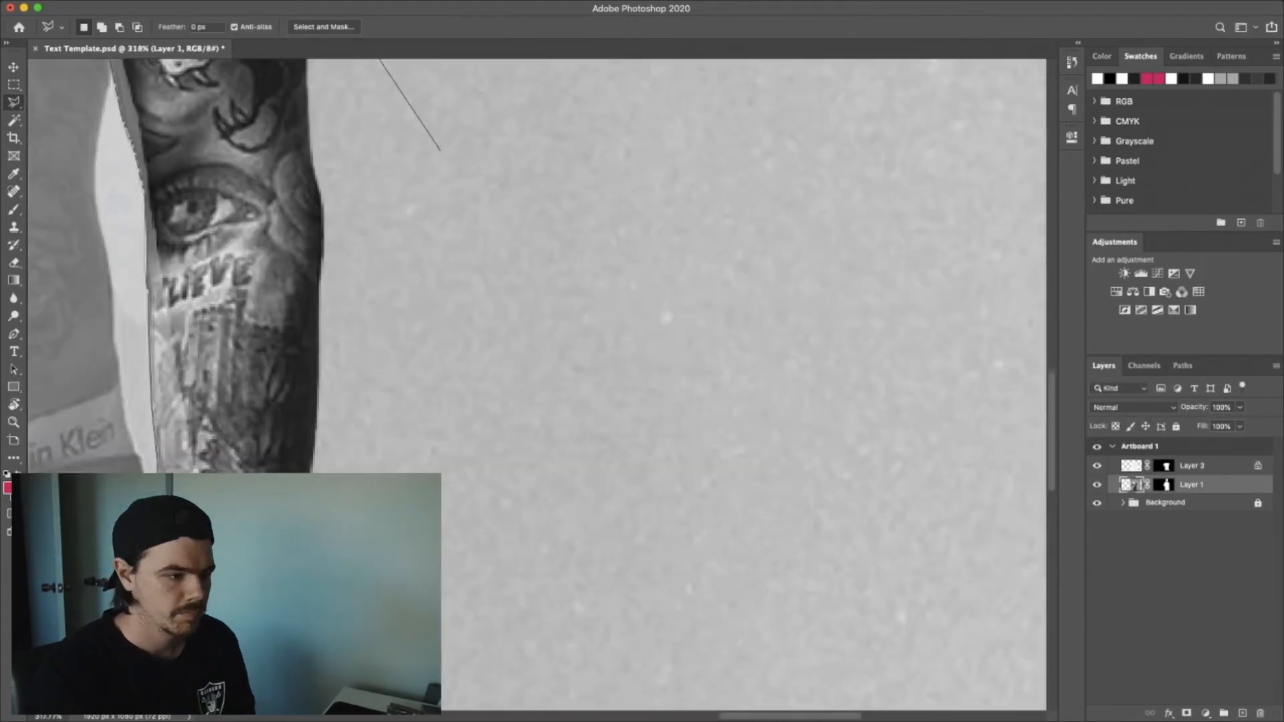
{"action": "scroll", "coordinate": [440, 151], "scroll_direction": "down", "scroll_amount": 5}
{"action": "left_click", "coordinate": [504, 435]}
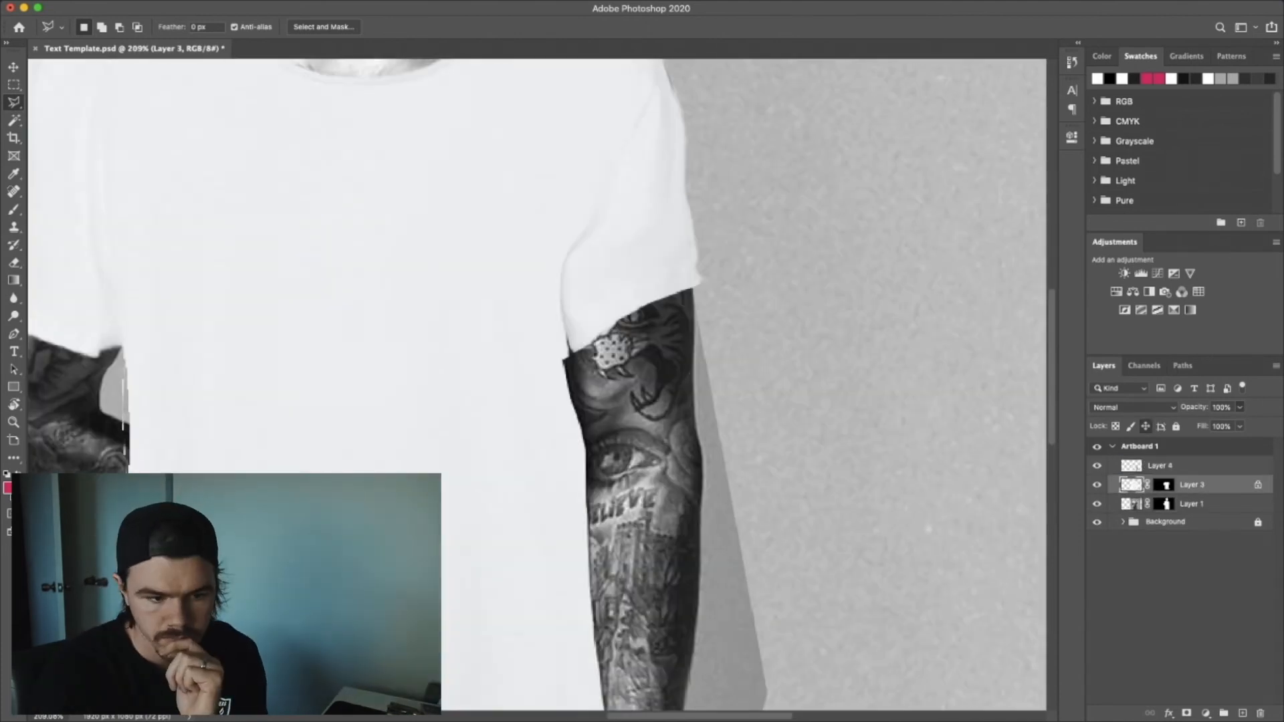
Step: Lower the T-shirt layer's opacity to check the arm beneath it
{"action": "key", "text": "6"}
{"action": "key", "text": "1"}
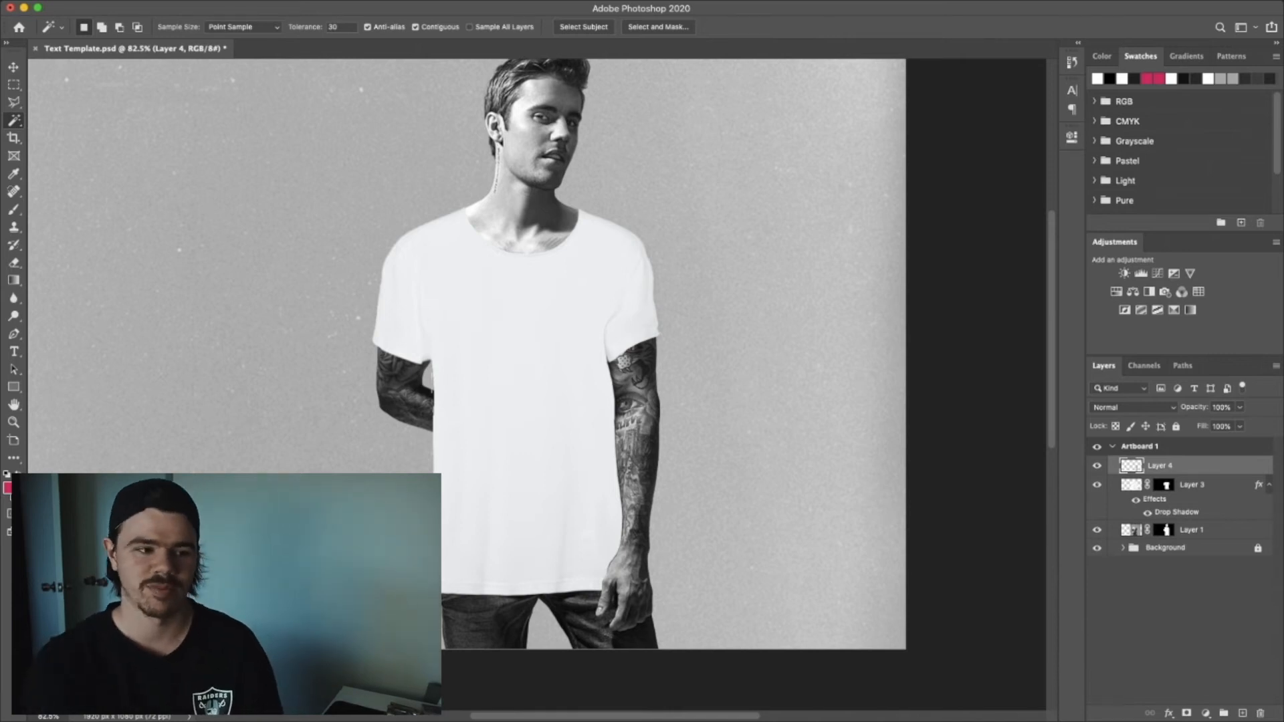
Step: Hide and show the copied arm layer to compare the shirt with and without the arm in front
{"action": "left_click", "coordinate": [1097, 465]}
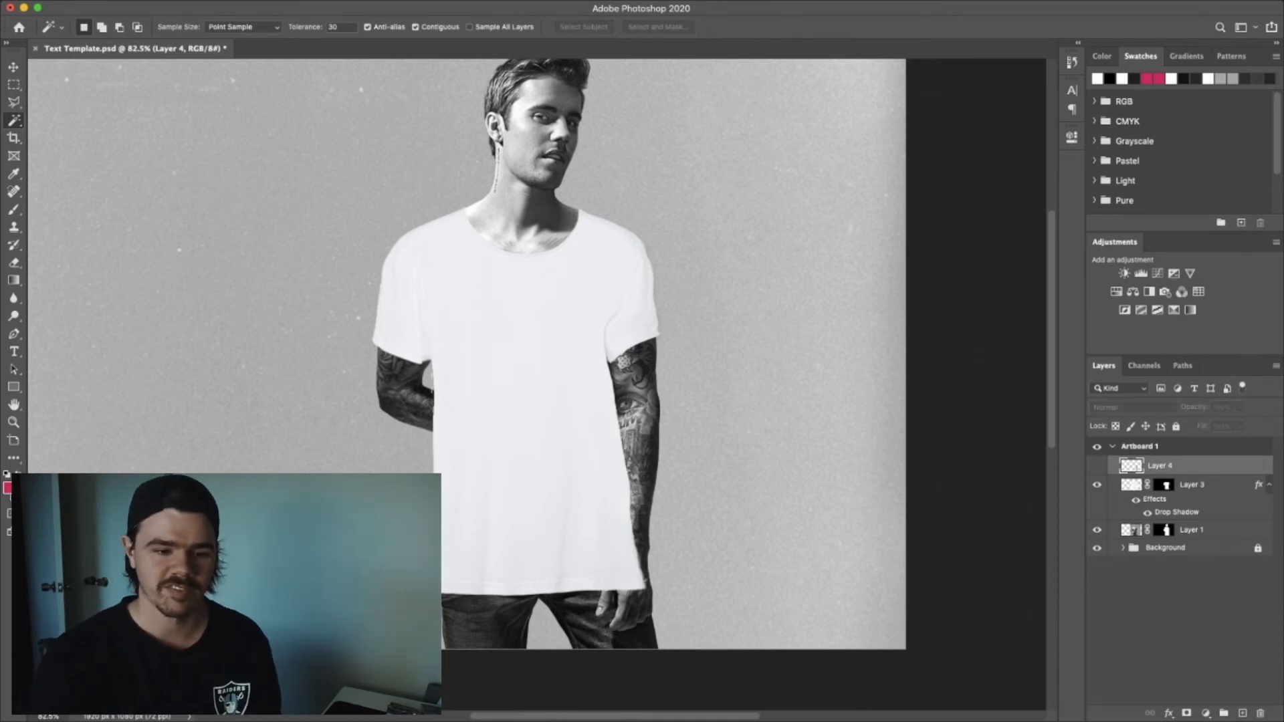
{"action": "left_click", "coordinate": [1097, 465]}
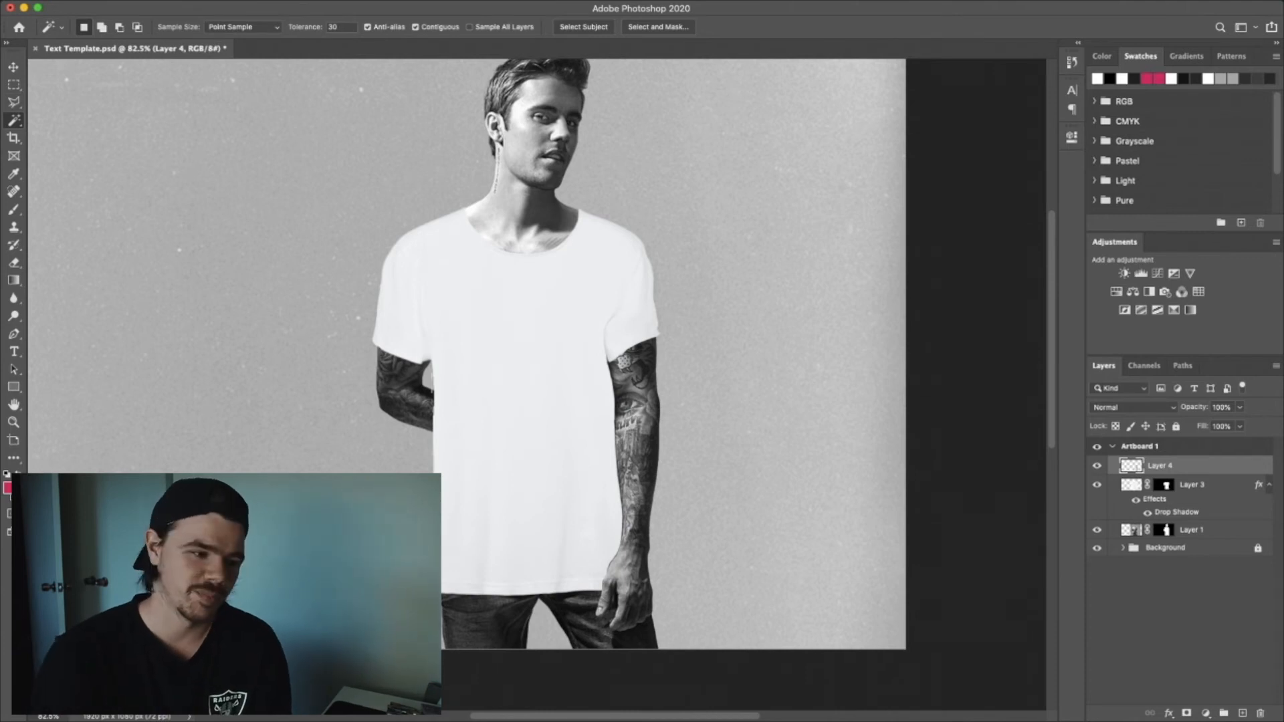
Step: Give the arm layer the T-shirt's Drop Shadow effect and start a lasso outline at the wrist to neaten the shirt edge
{"action": "left_click", "coordinate": [1192, 484]}
{"action": "scroll", "coordinate": [537, 383], "scroll_direction": "up", "scroll_amount": 5}
{"action": "scroll", "coordinate": [536, 383], "scroll_direction": "down", "scroll_amount": 6}
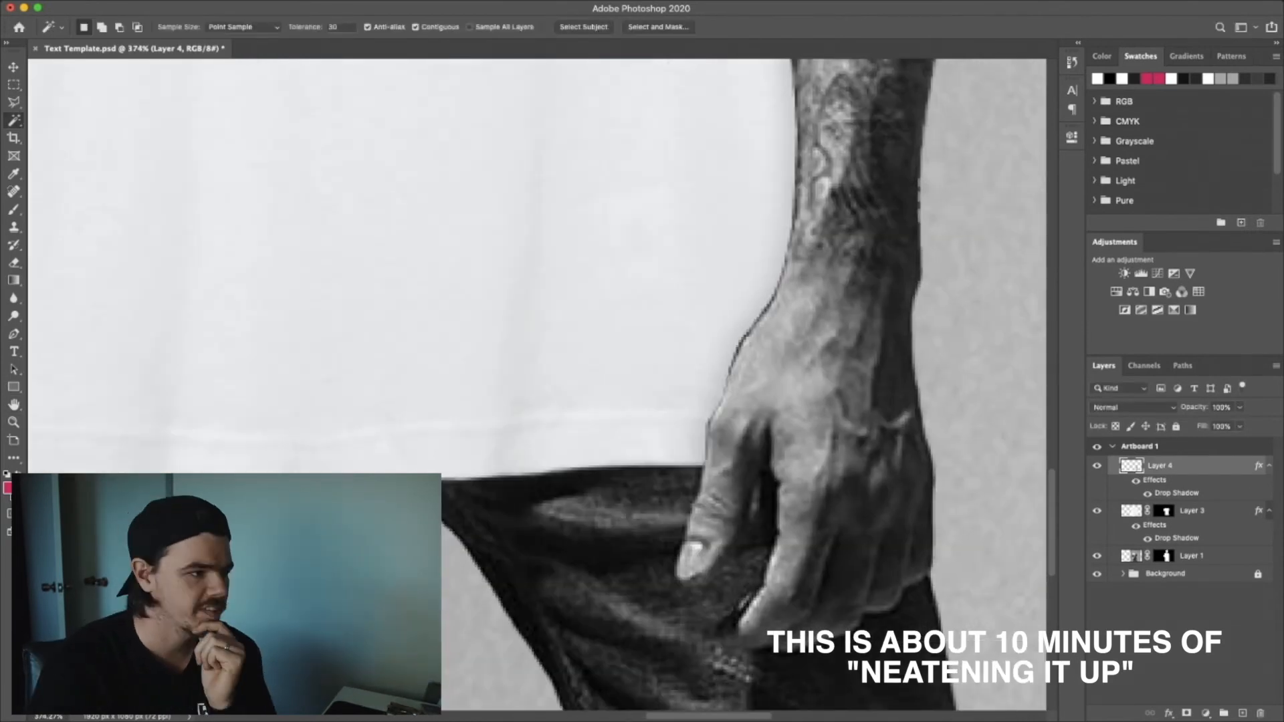
{"action": "key", "text": "shift+l"}
{"action": "left_click", "coordinate": [787, 225]}
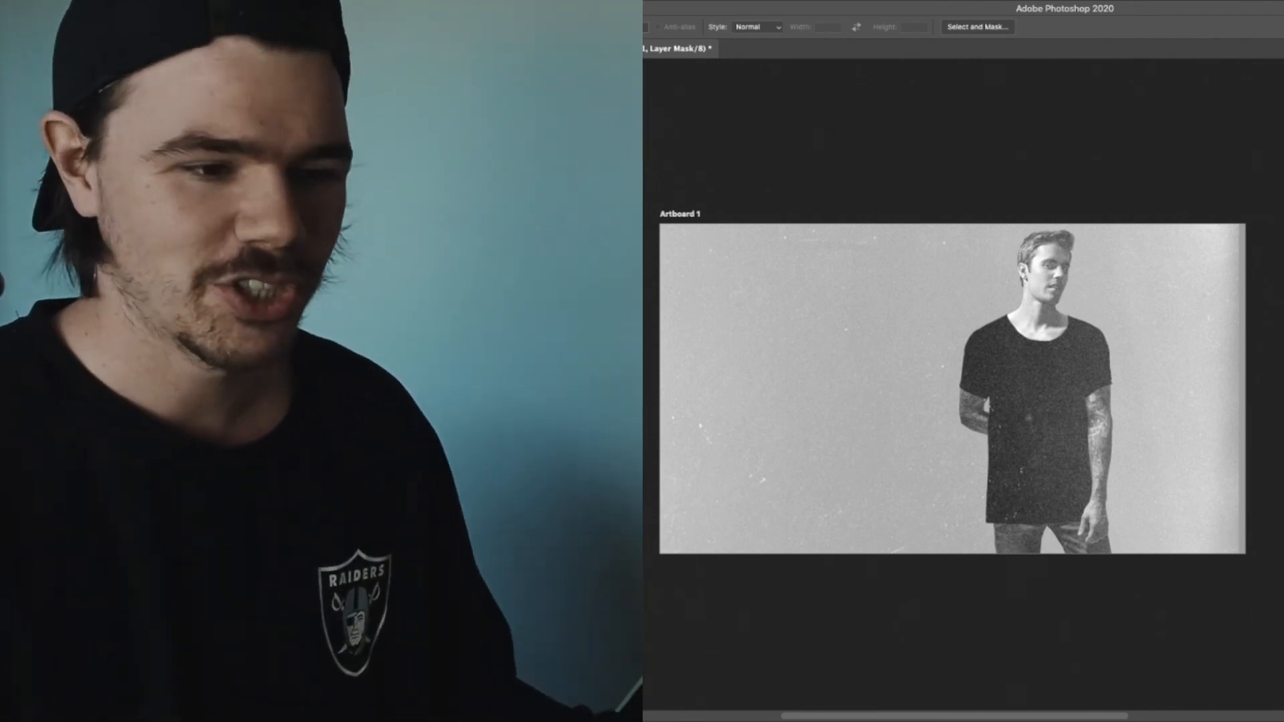
{"action": "key", "text": "super+plus"}
{"action": "key", "text": "super+plus"}
{"action": "key", "text": "super+minus"}
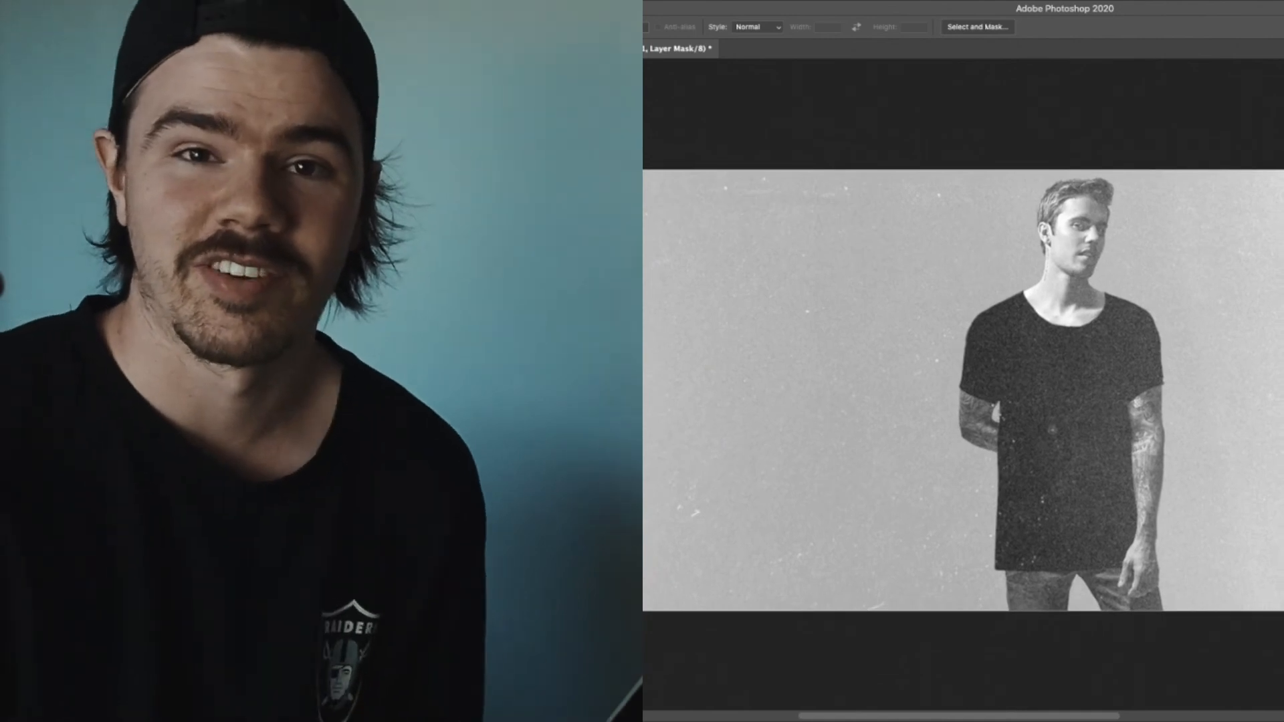